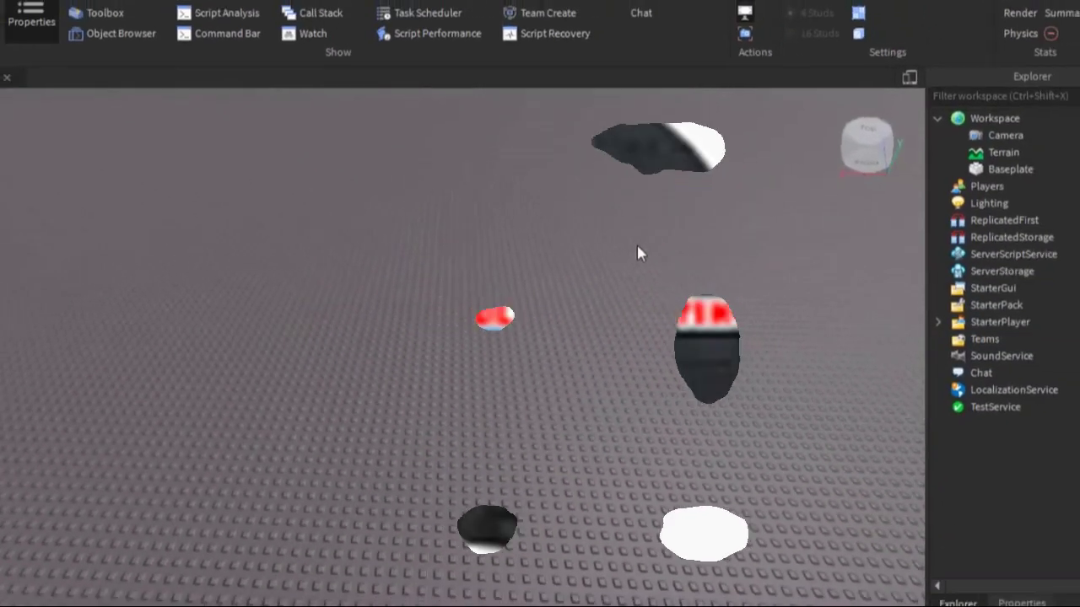
right_drag(612, 256, 612, 256)
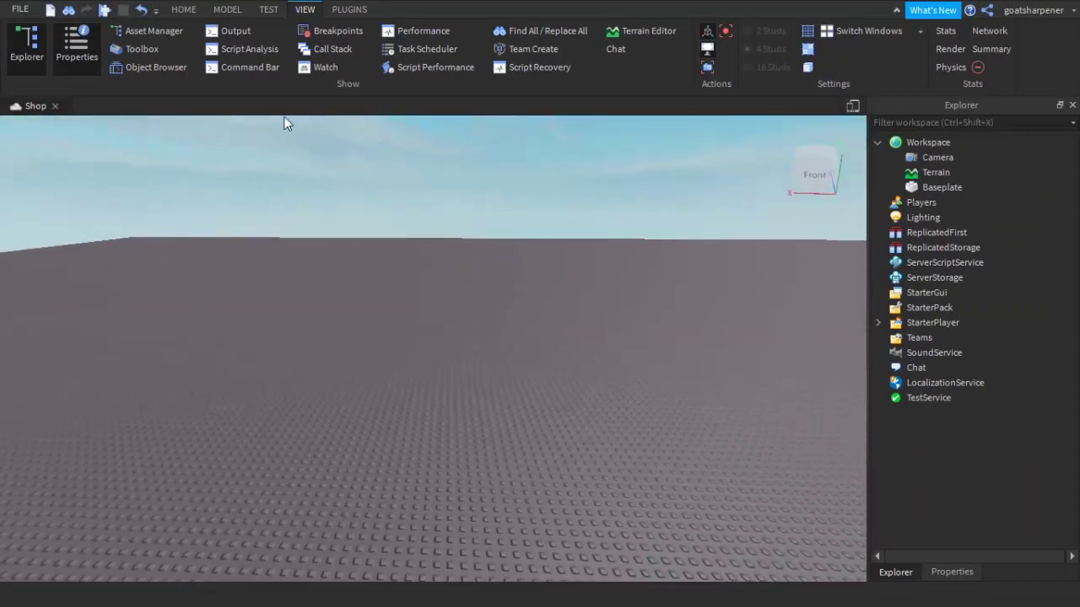
right_drag(607, 306, 606, 301)
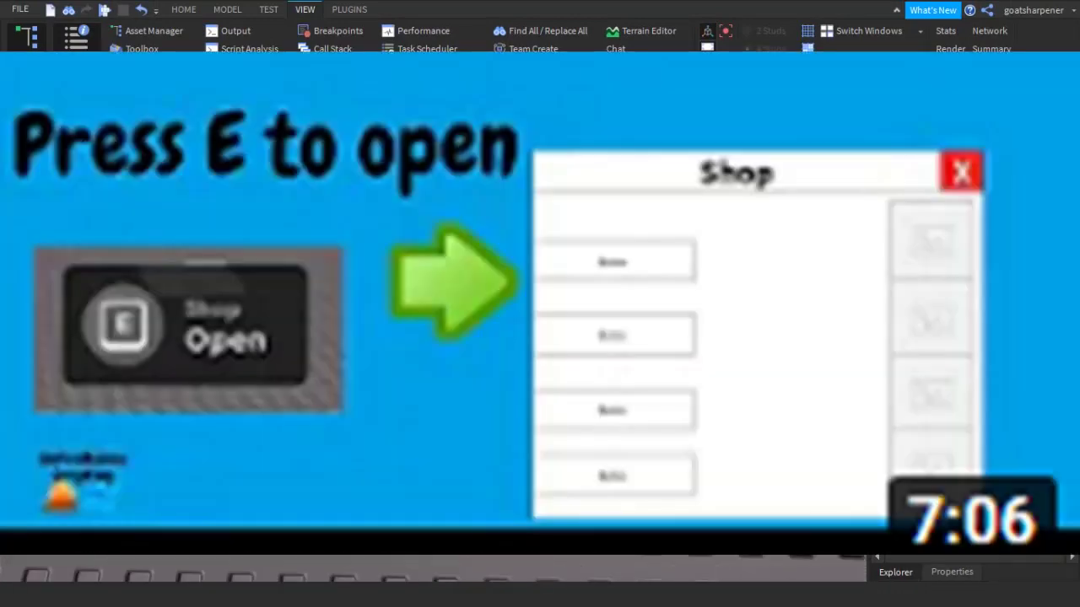
right_drag(564, 344, 605, 347)
- Insert a ScreenGui into StarterGui
click(926, 293)
click(957, 293)
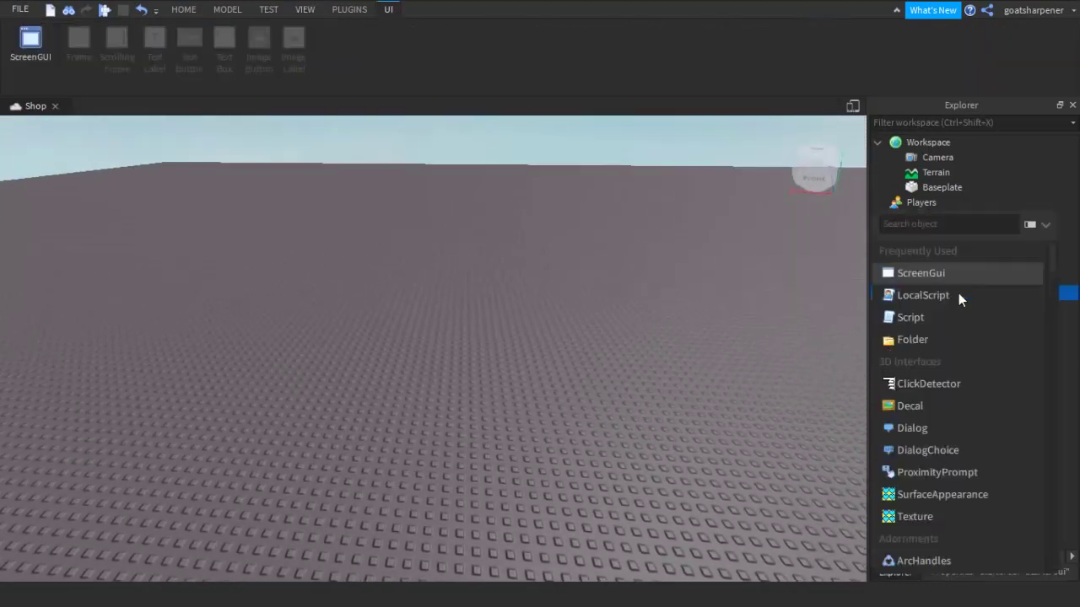
click(927, 279)
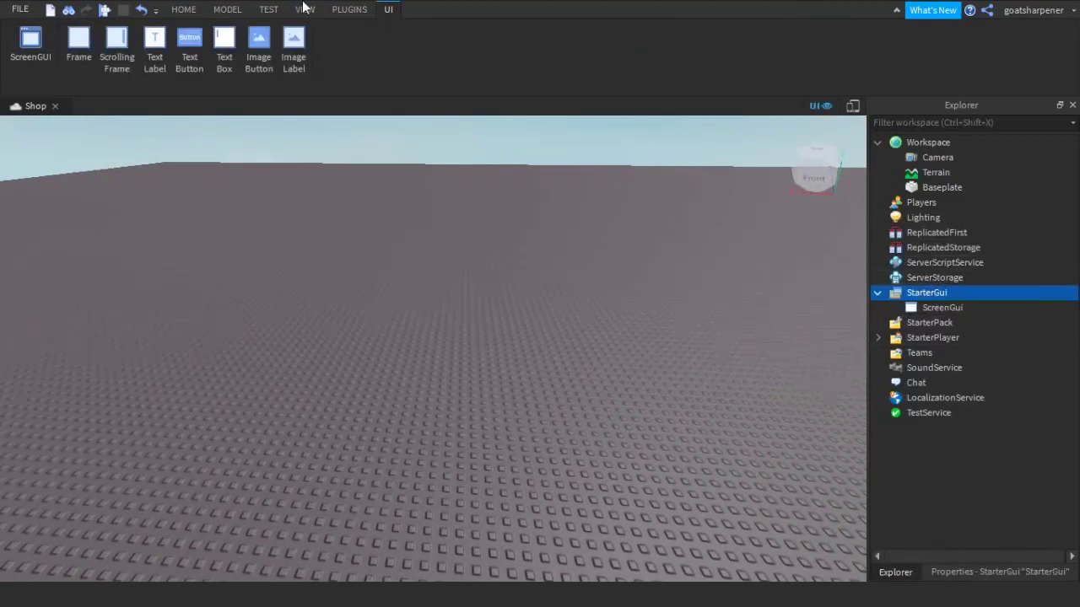
click(306, 10)
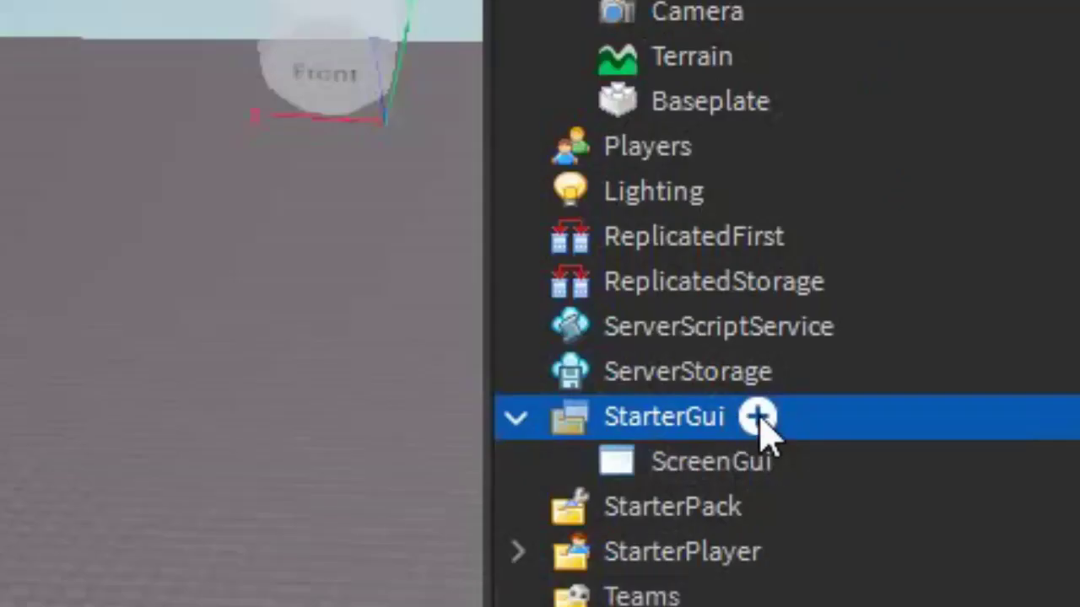
click(959, 293)
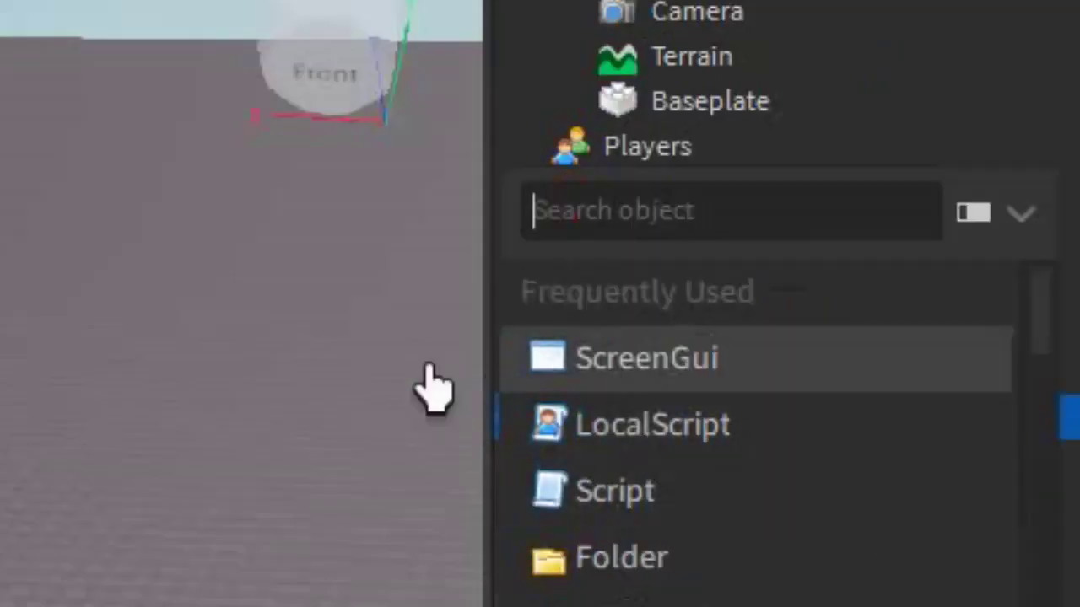
key(Return)
- Insert a Frame into the ScreenGui under StarterGui and rename it Shop
click(672, 466)
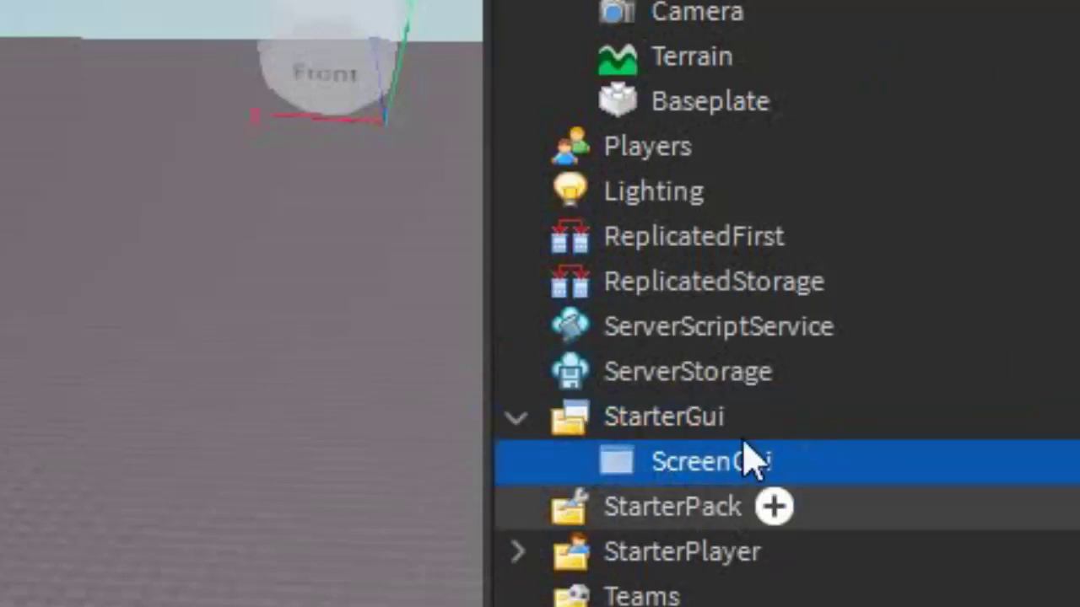
mouse_move(683, 481)
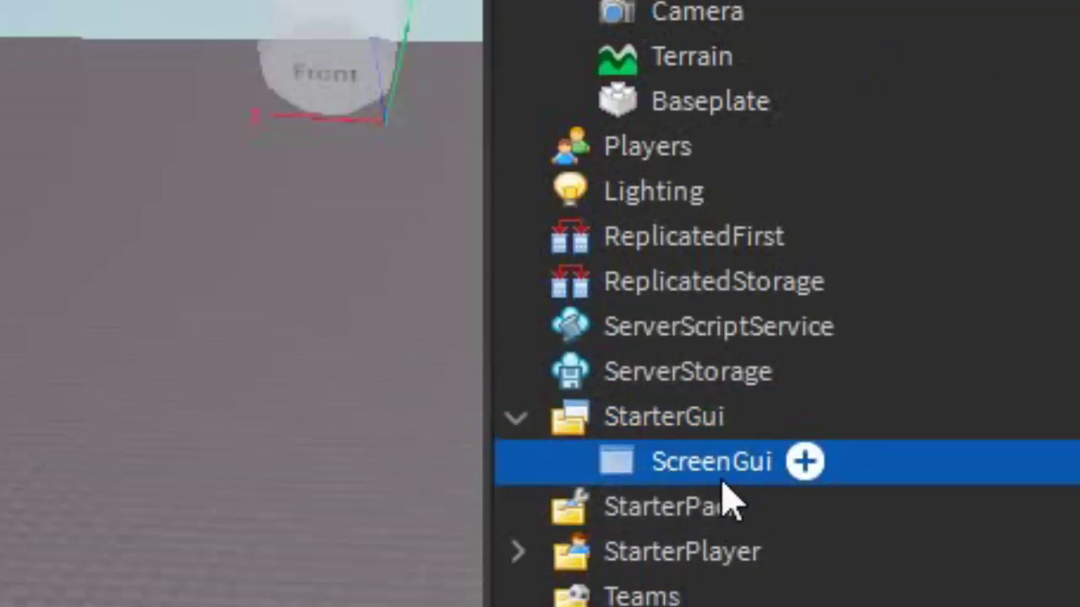
click(804, 471)
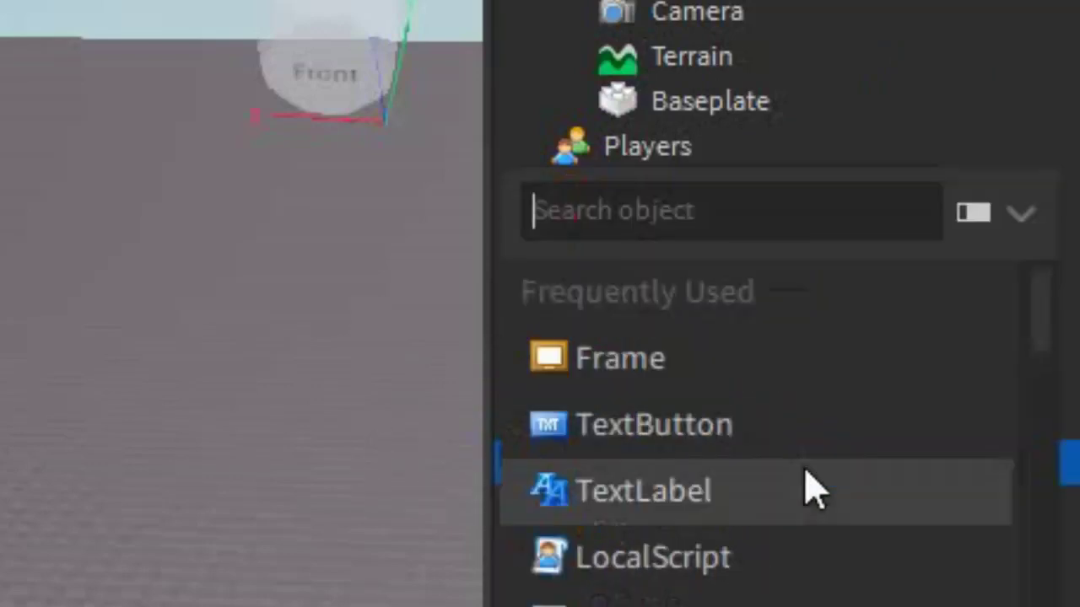
click(646, 383)
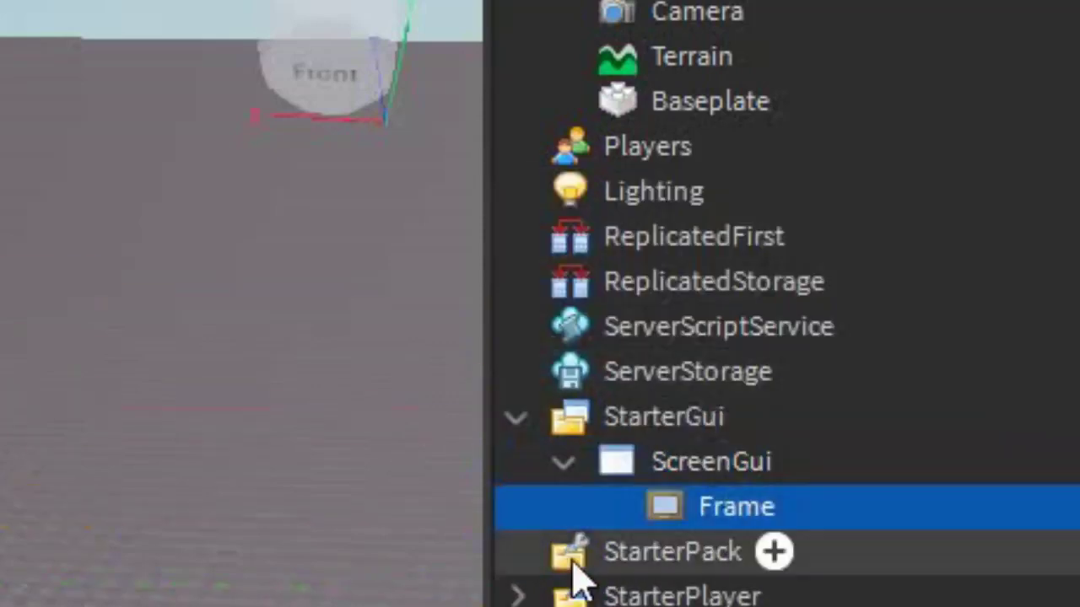
double_click(718, 511)
key(BackSpace)
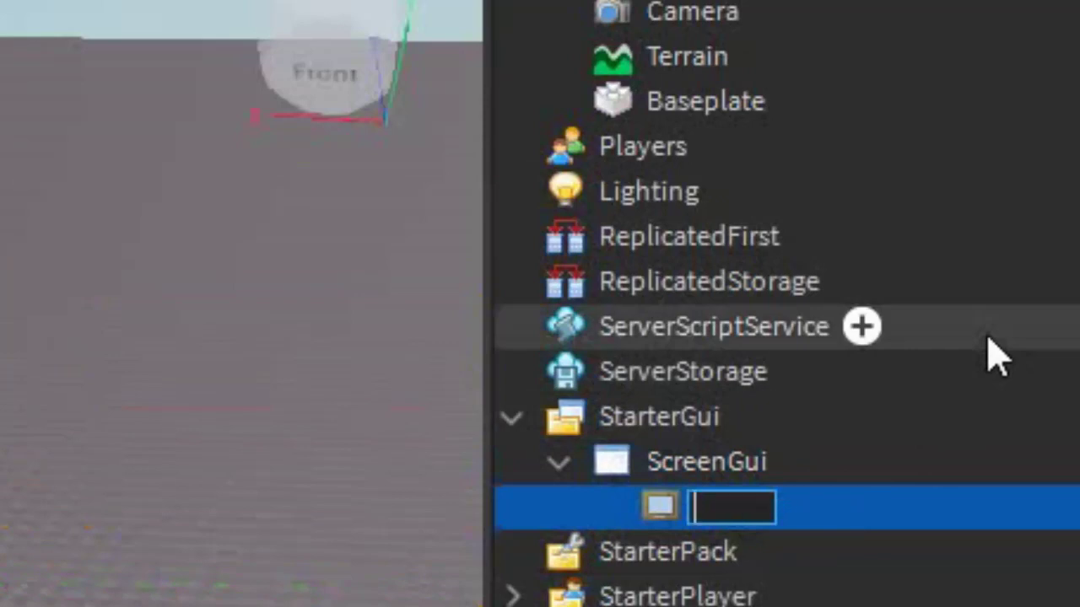
text(Shop)
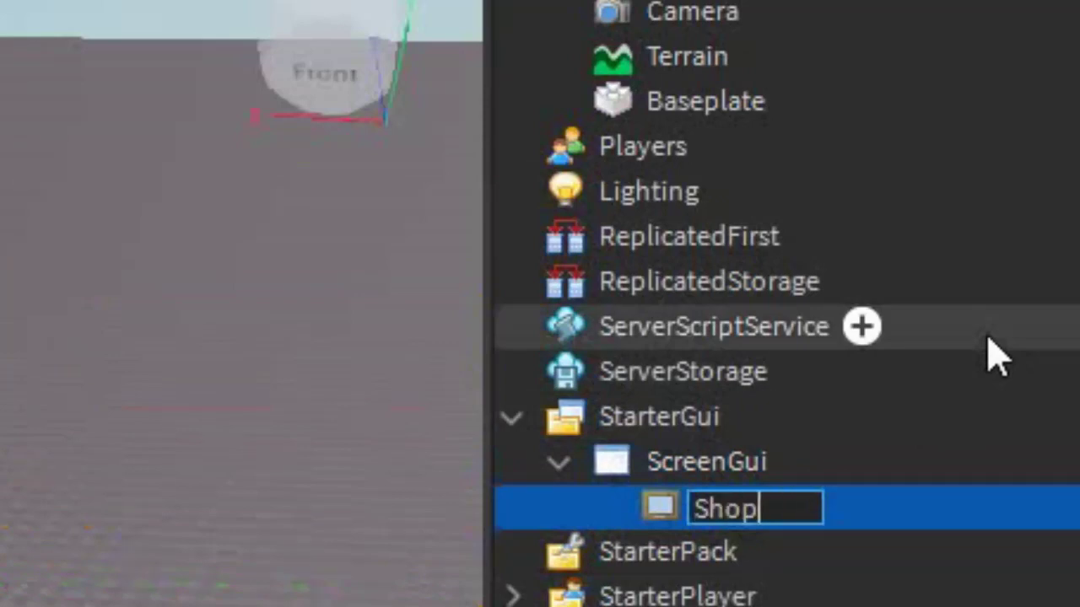
- Set the Shop frame's AnchorPoint to 0.5, 0.5 and move the frame to the centre of the viewport
click(953, 574)
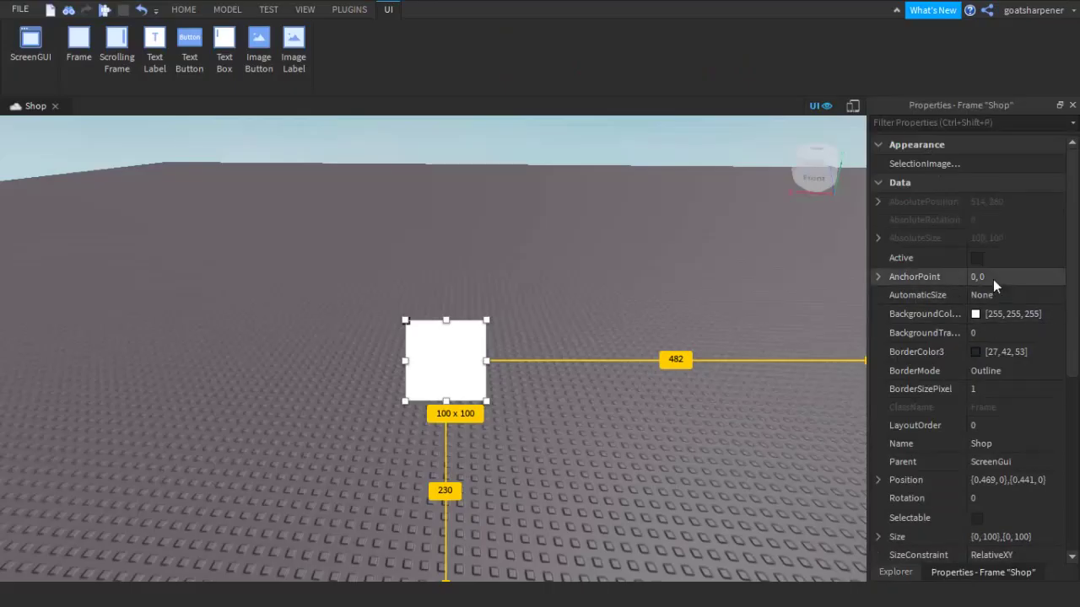
click(1005, 280)
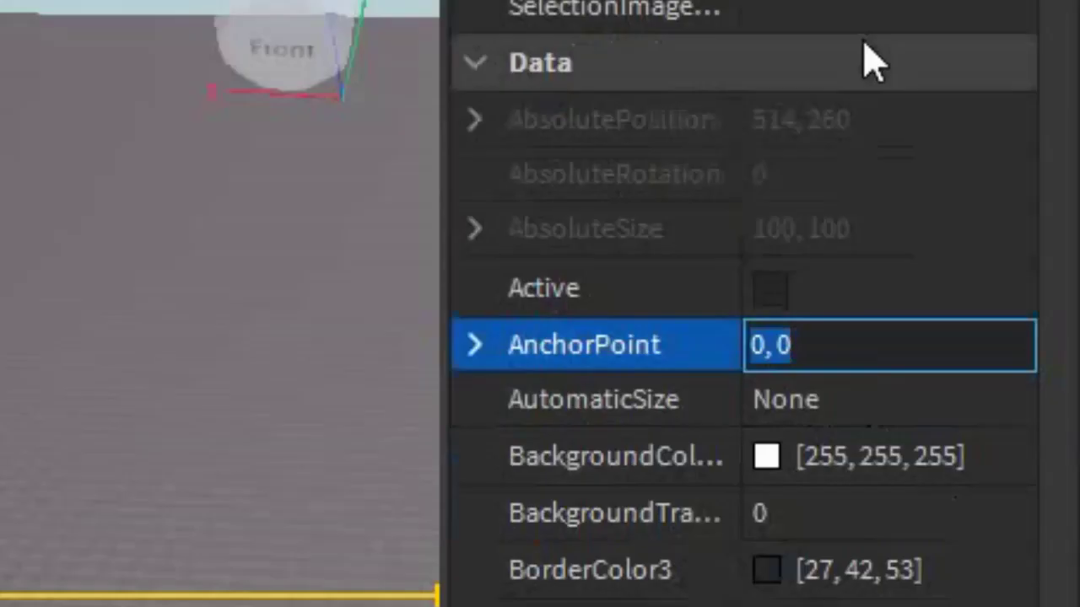
key(BackSpace)
key(BackSpace)
key(BackSpace)
key(BackSpace)
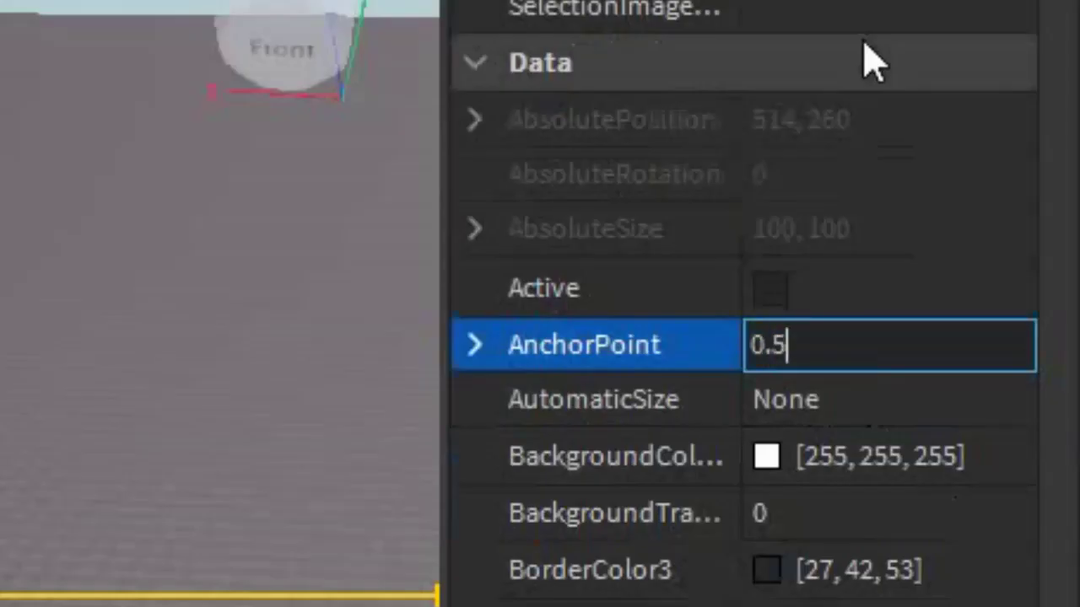
text(0.5, 0.5)
key(Return)
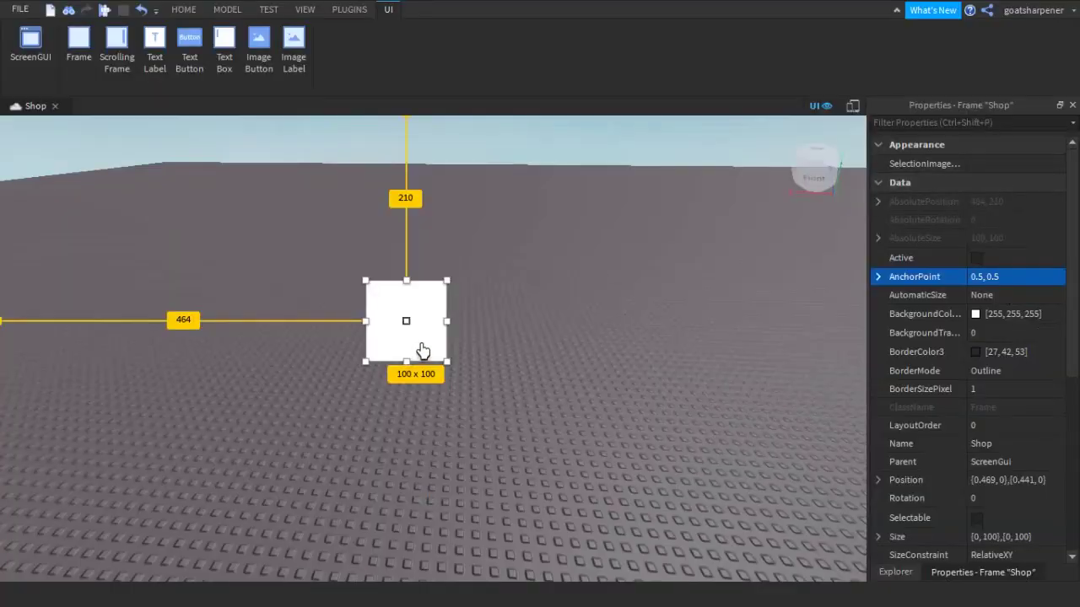
drag(423, 351, 452, 368)
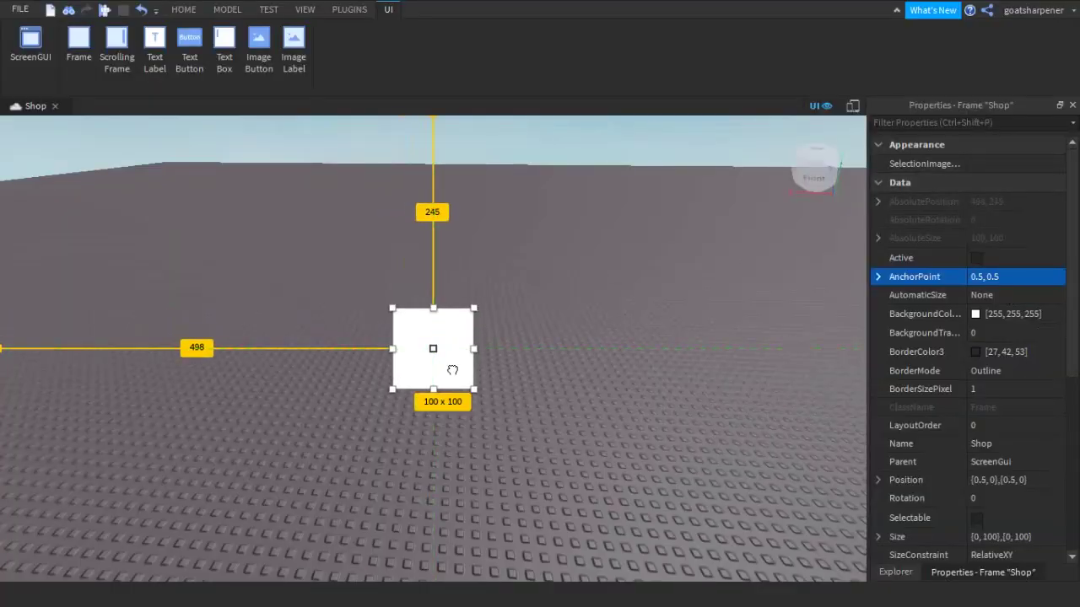
- Set the Shop frame's Size to {0, 700},{0, 400}
scroll(1026, 365, down, 2)
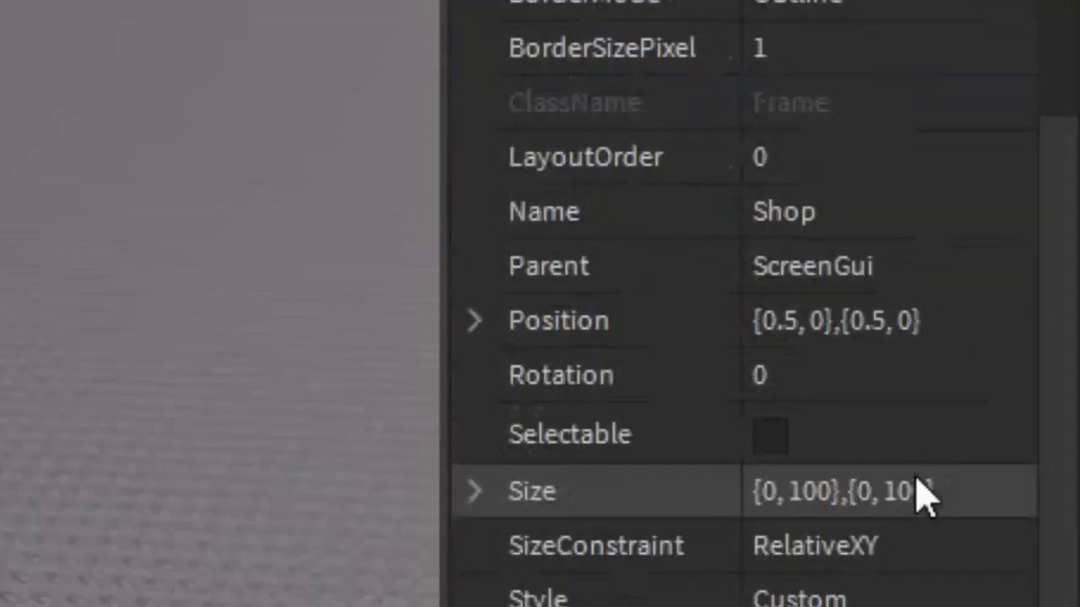
click(885, 495)
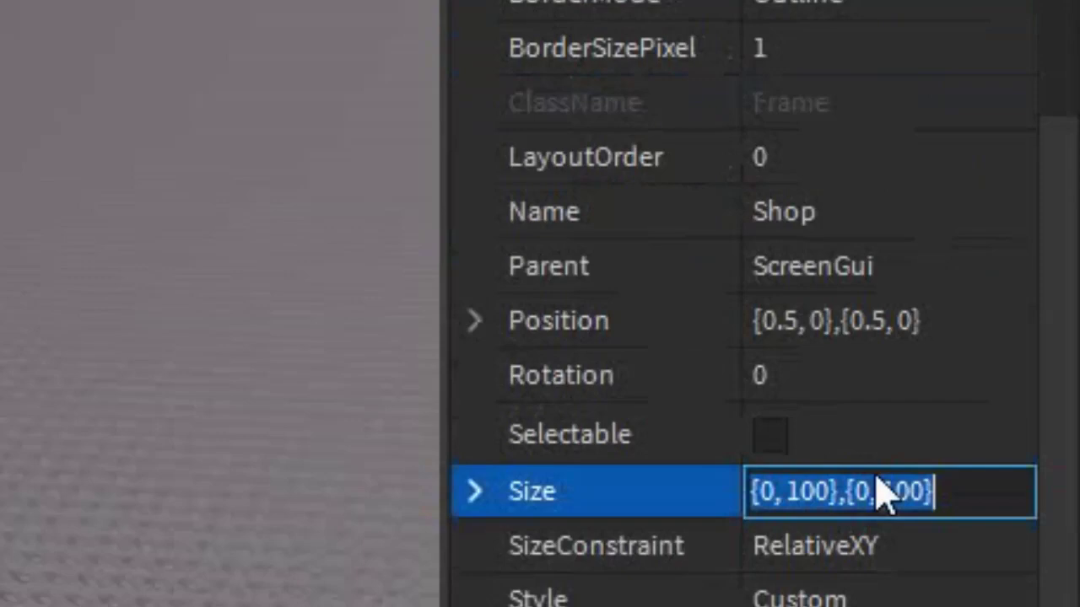
click(782, 491)
key(BackSpace)
text(7)
key(Right)
key(Right)
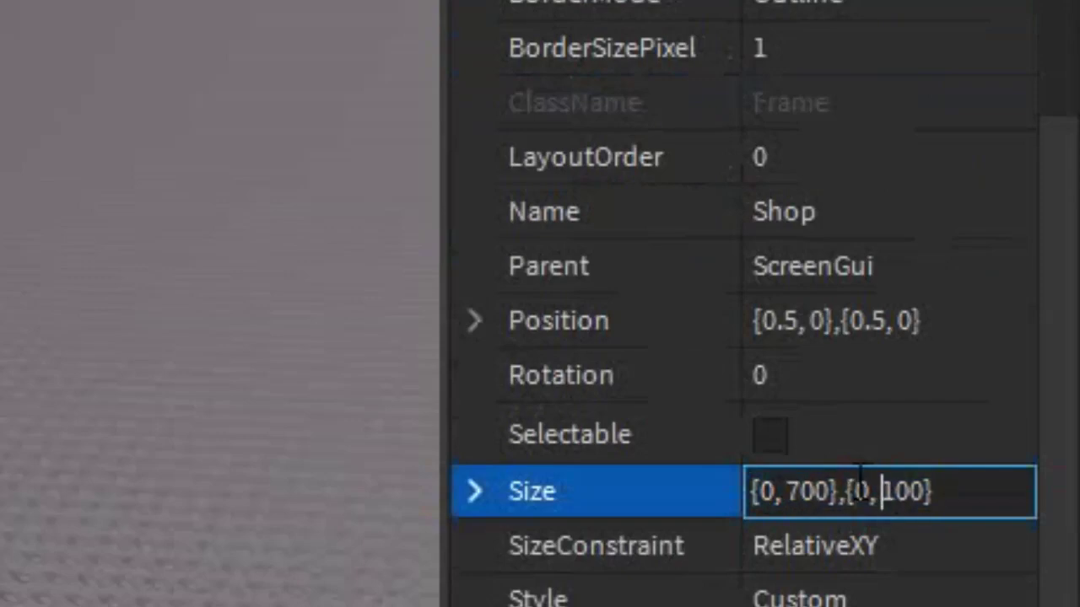
key(Return)
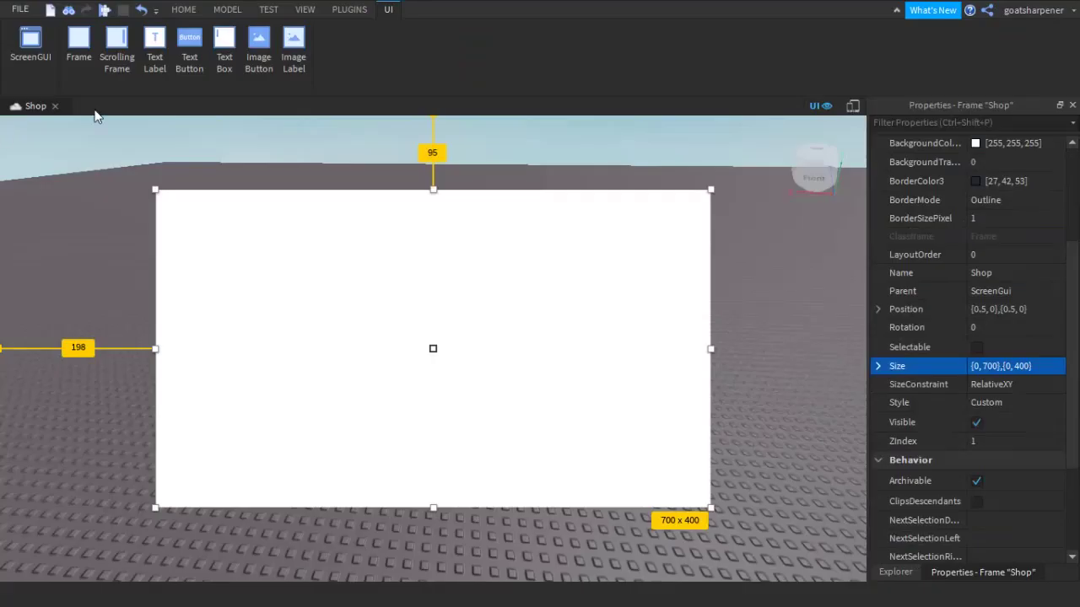
- Change the Shop frame's background colour to the basic light blue, RGB 0, 170, 255
scroll(983, 287, up, 4)
click(976, 315)
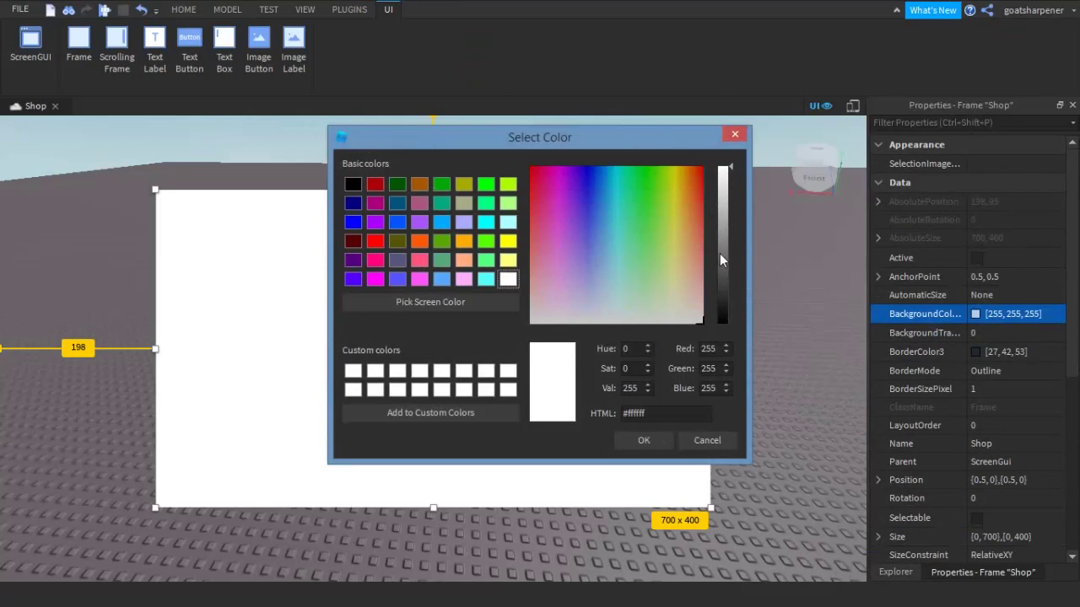
click(442, 222)
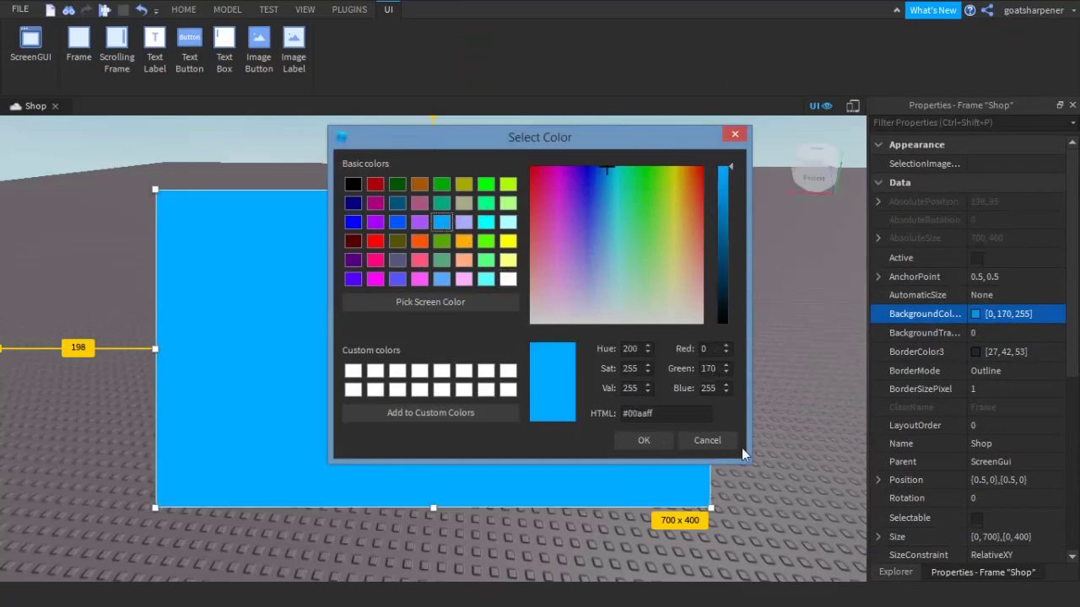
click(644, 441)
- Insert a TextLabel into the Shop frame and rename it Title
click(896, 572)
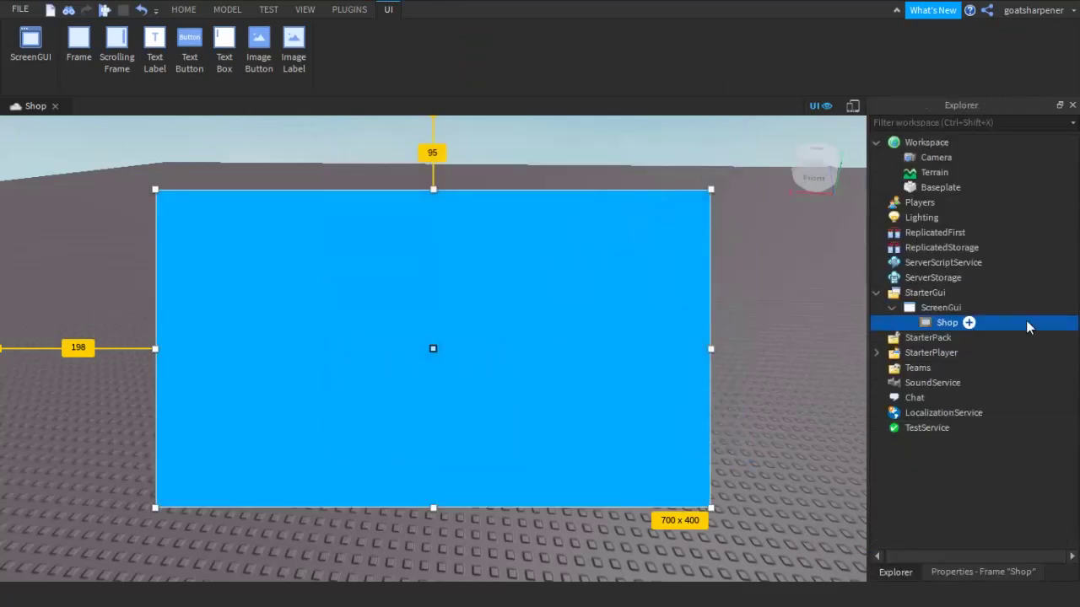
click(968, 323)
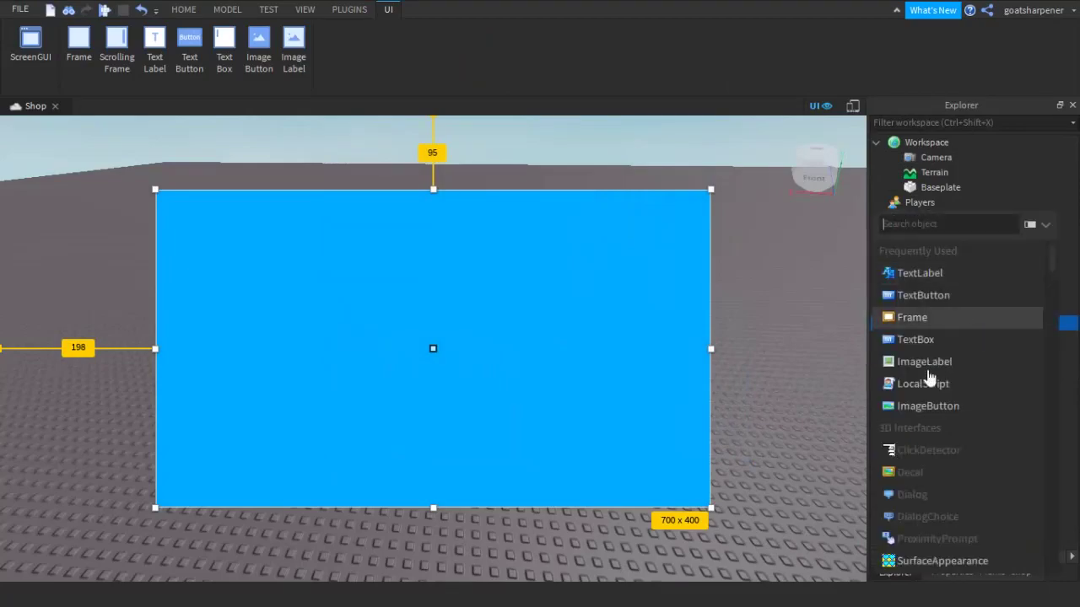
click(927, 272)
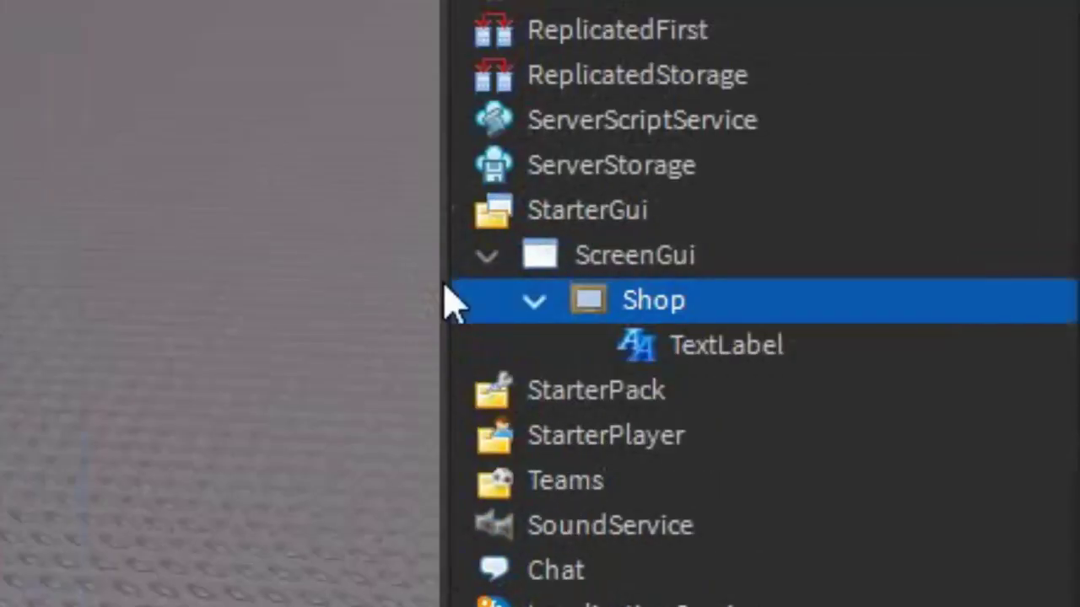
click(714, 357)
click(714, 357)
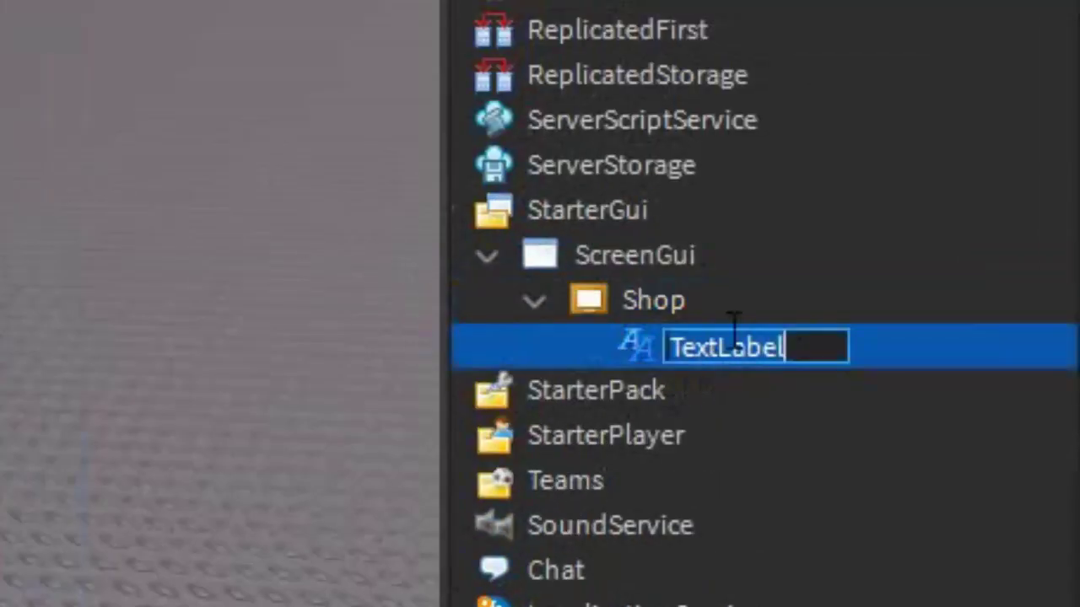
key(BackSpace)
text(Titl)
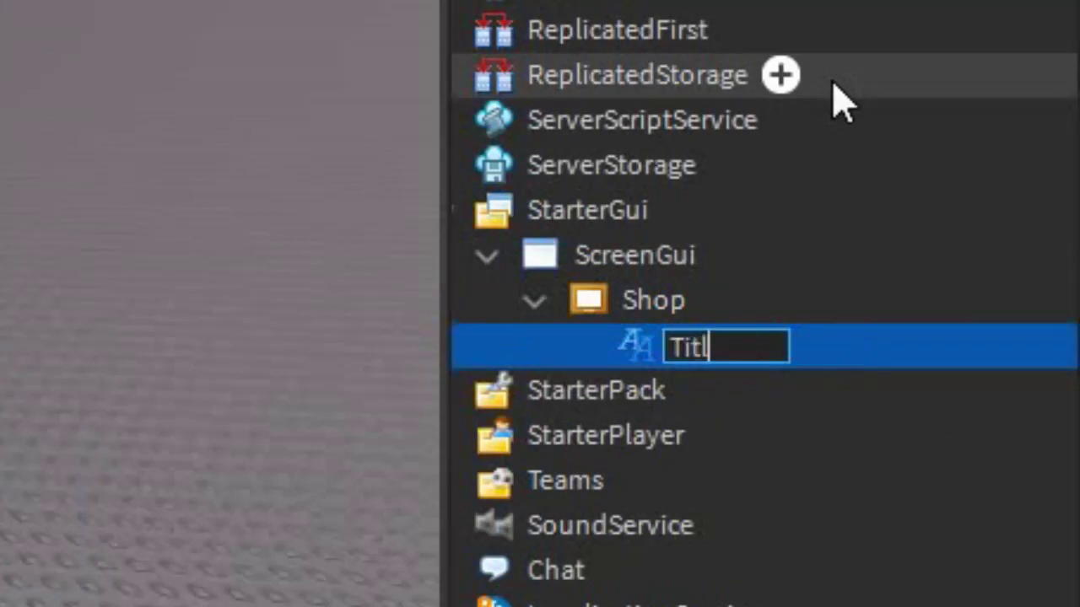
text(e)
key(Return)
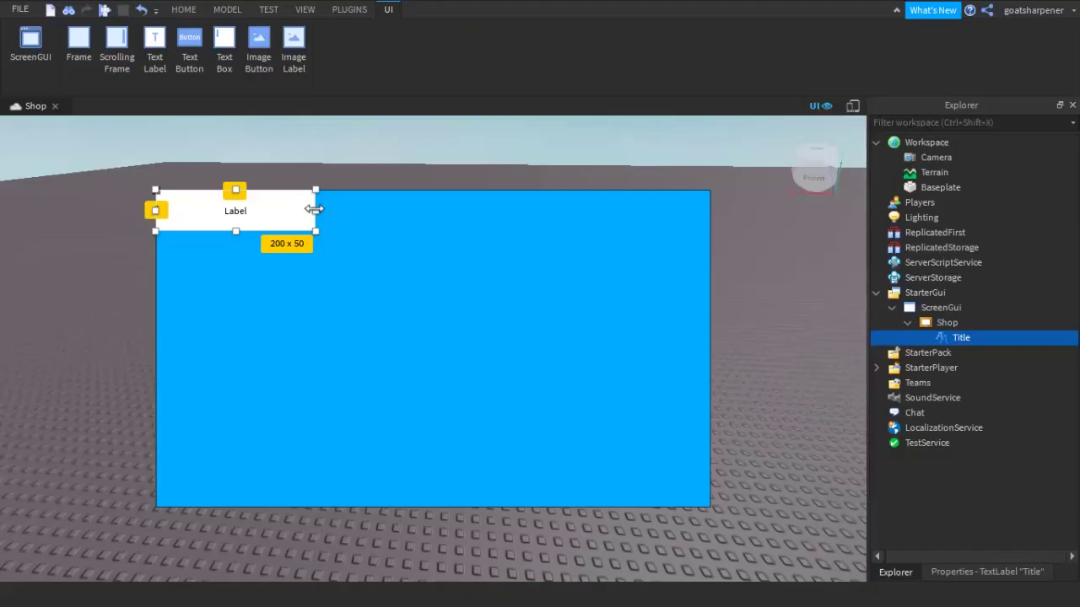
- Stretch the Title label across the frame's full width to 700 x 50 and set its background transparency to 1
drag(313, 210, 711, 208)
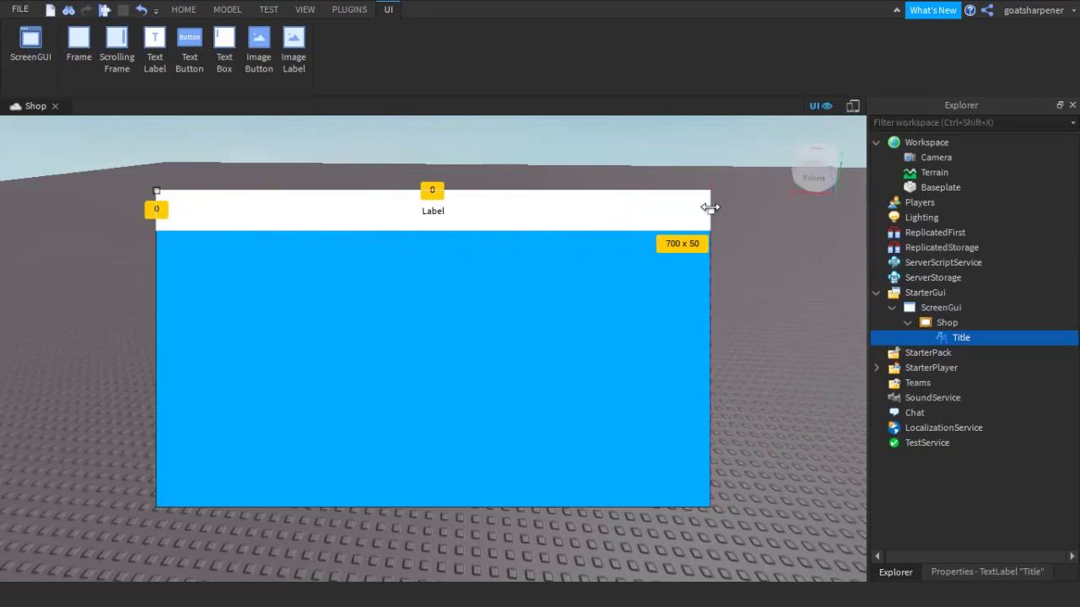
click(992, 572)
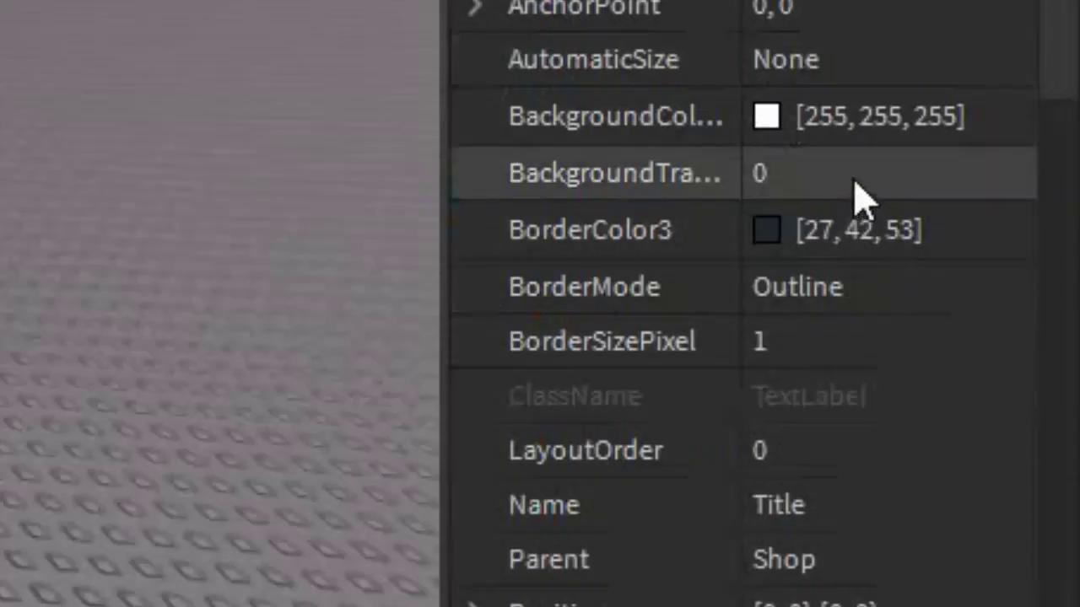
click(845, 177)
text(1)
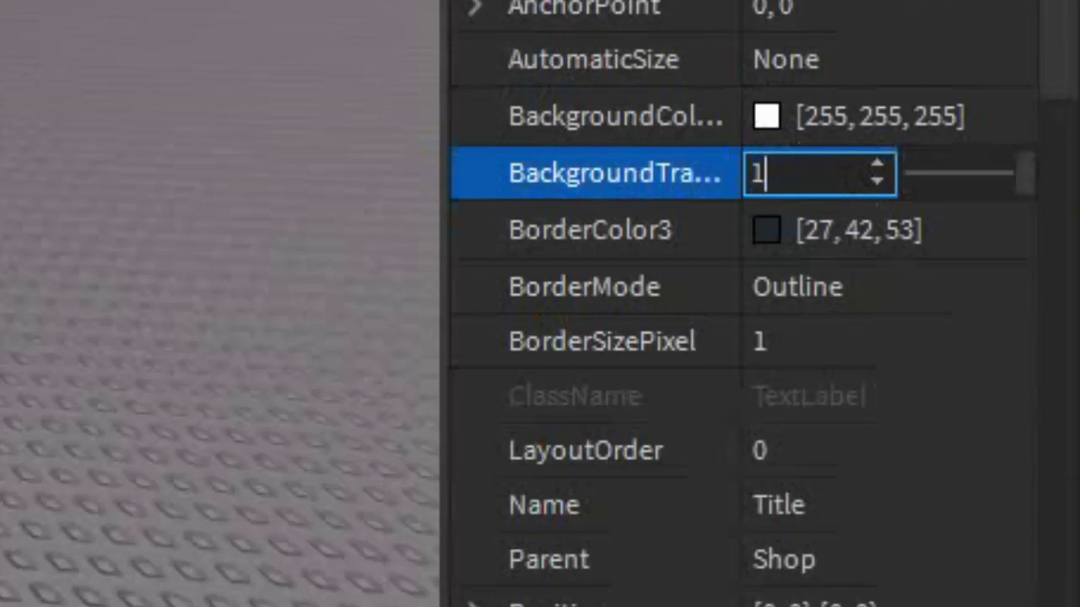
key(Return)
- Set the Title label's Text property to Shop
scroll(815, 216, down, 10)
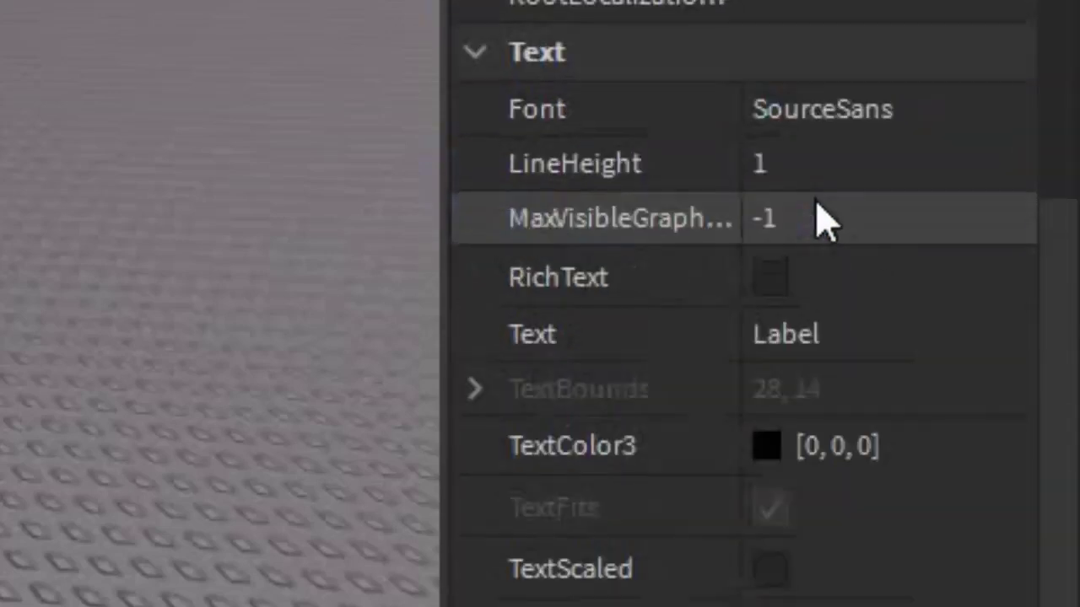
click(831, 346)
key(BackSpace)
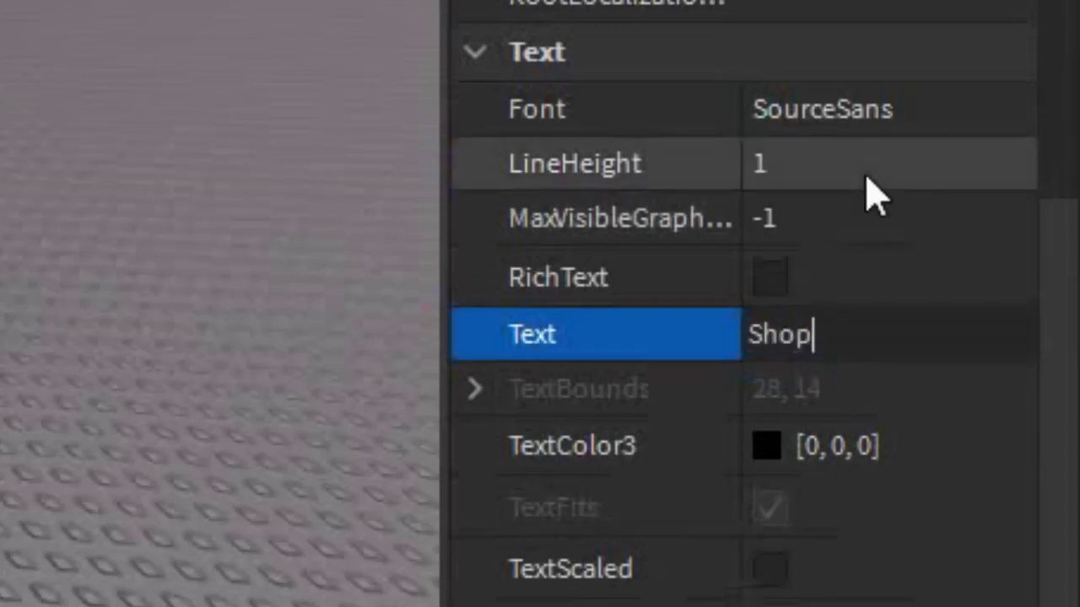
key(Return)
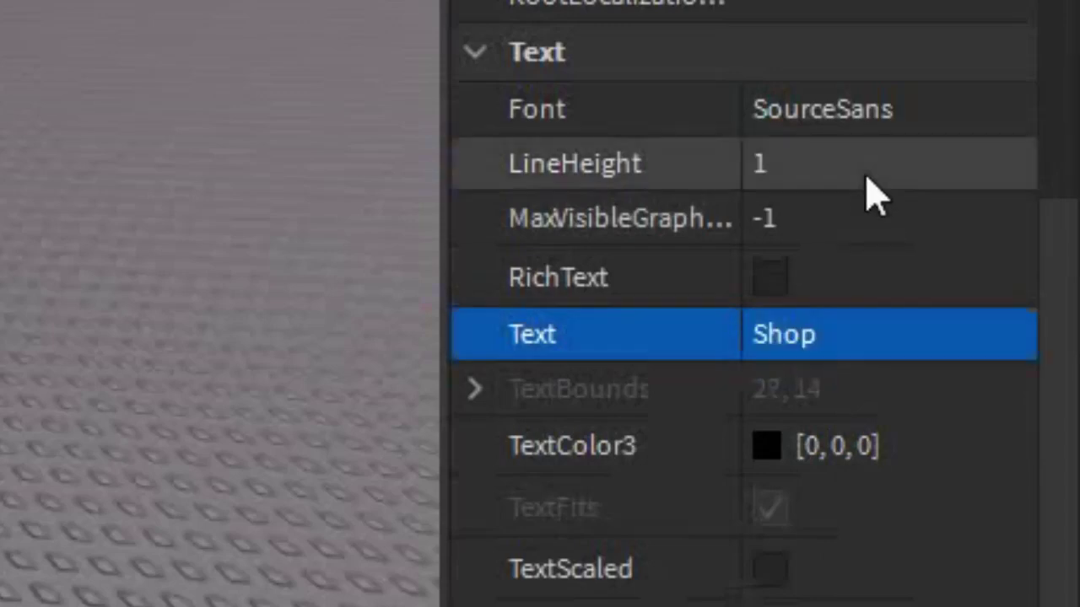
- Turn on TextScaled for the Title label and set its font to SourceSansBold
click(769, 571)
click(916, 118)
scroll(978, 405, down, 3)
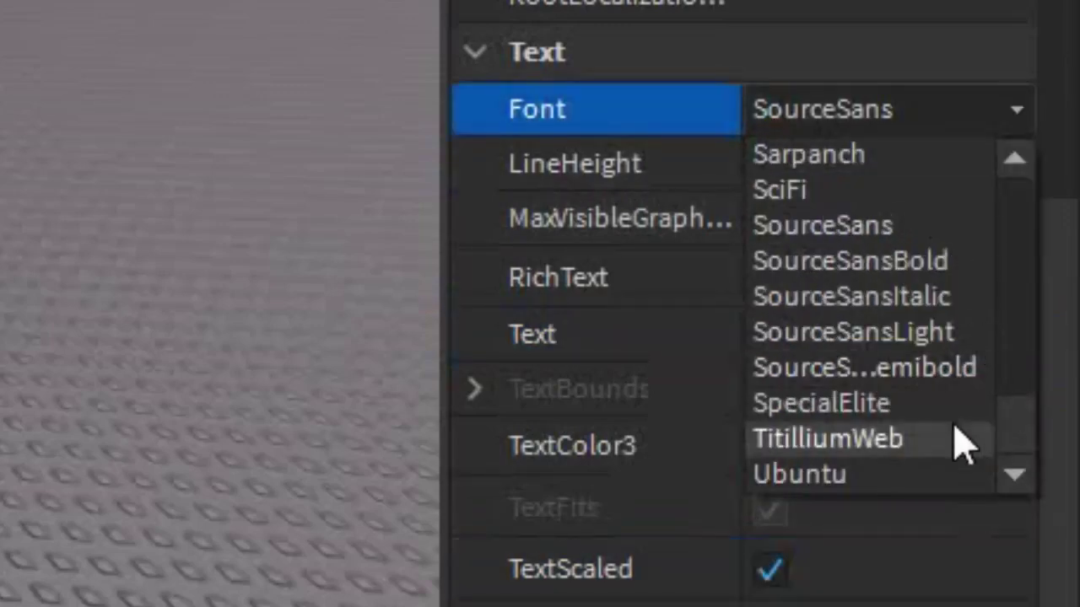
click(860, 263)
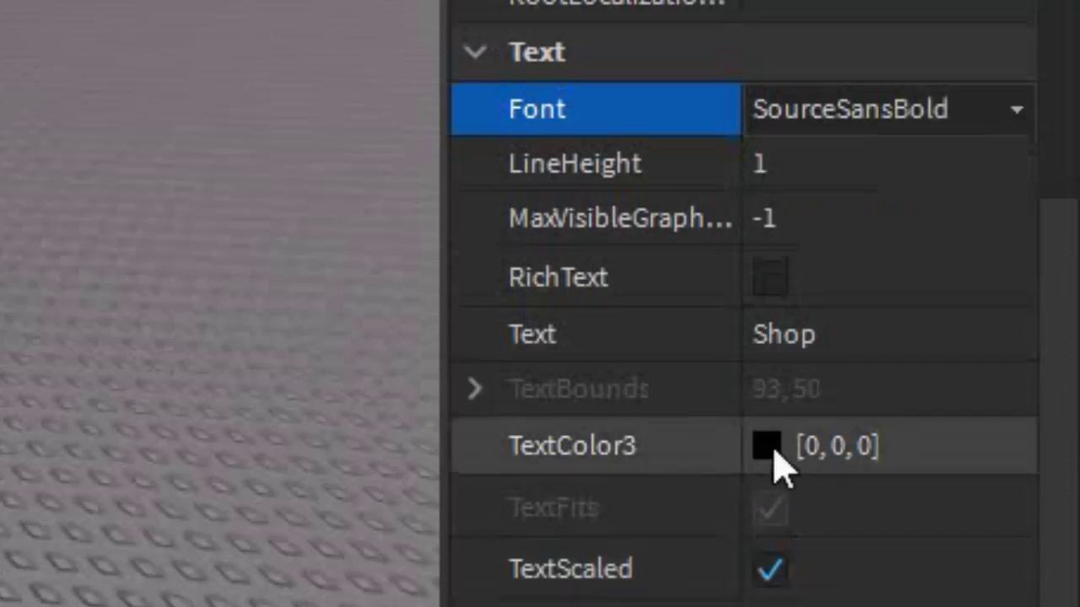
- Change the Title label's text colour to white, RGB 255, 255, 255
click(768, 447)
drag(31, 145, 30, 0)
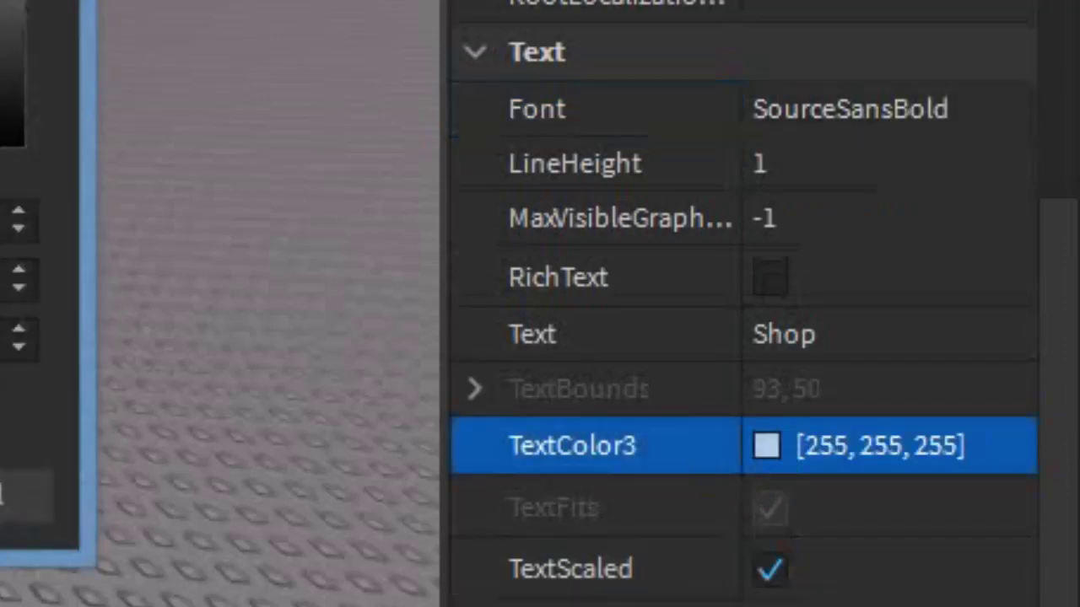
key(Return)
click(234, 317)
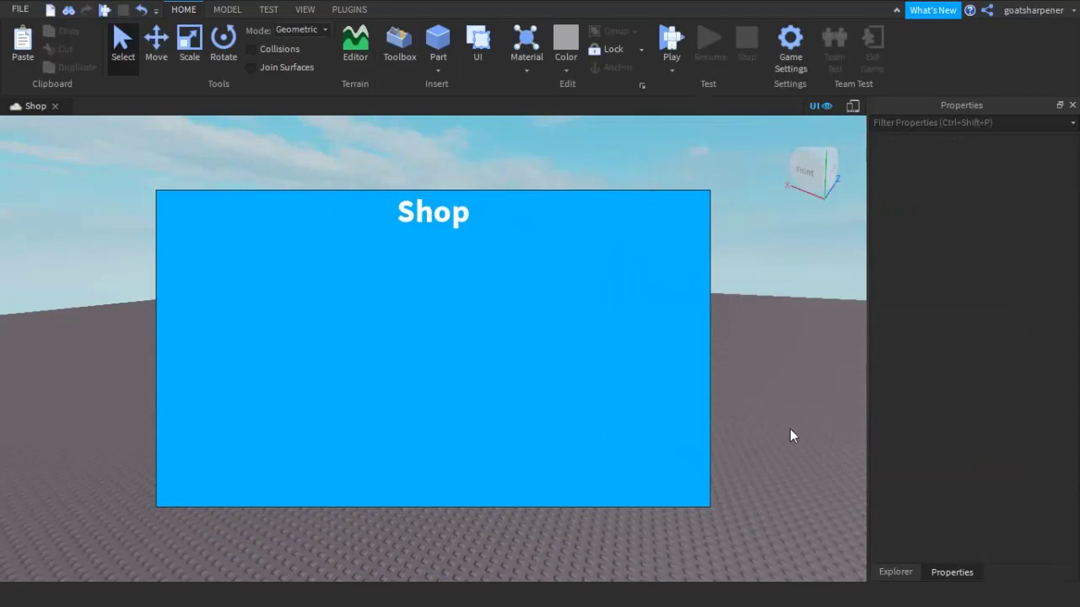
- Insert an ImageButton into the Shop frame and place it vertically centred, about 48 from the frame's left edge and 150 from its top
click(895, 572)
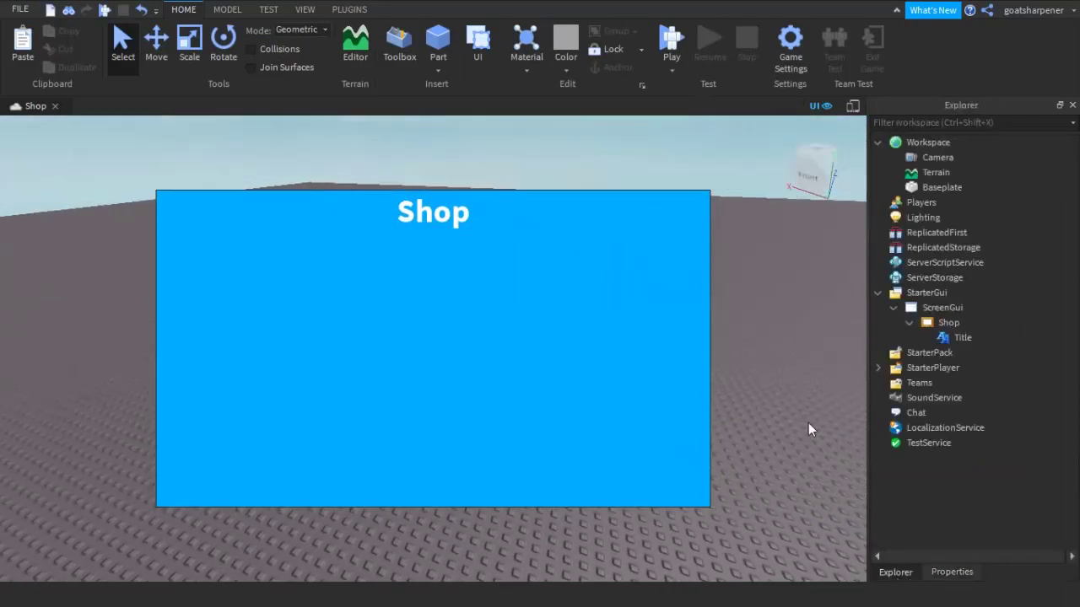
click(945, 324)
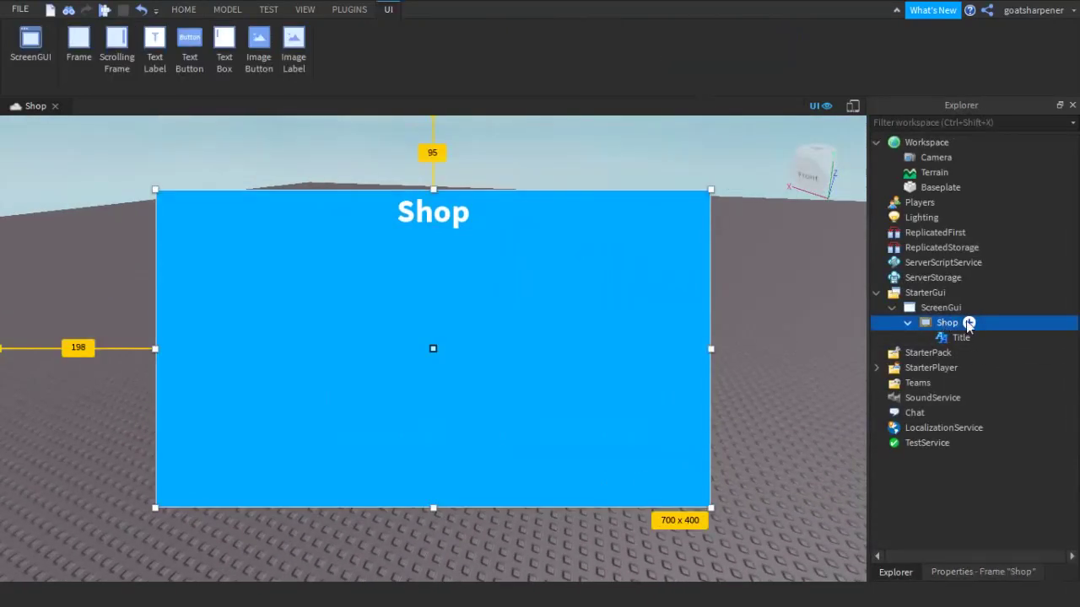
click(969, 323)
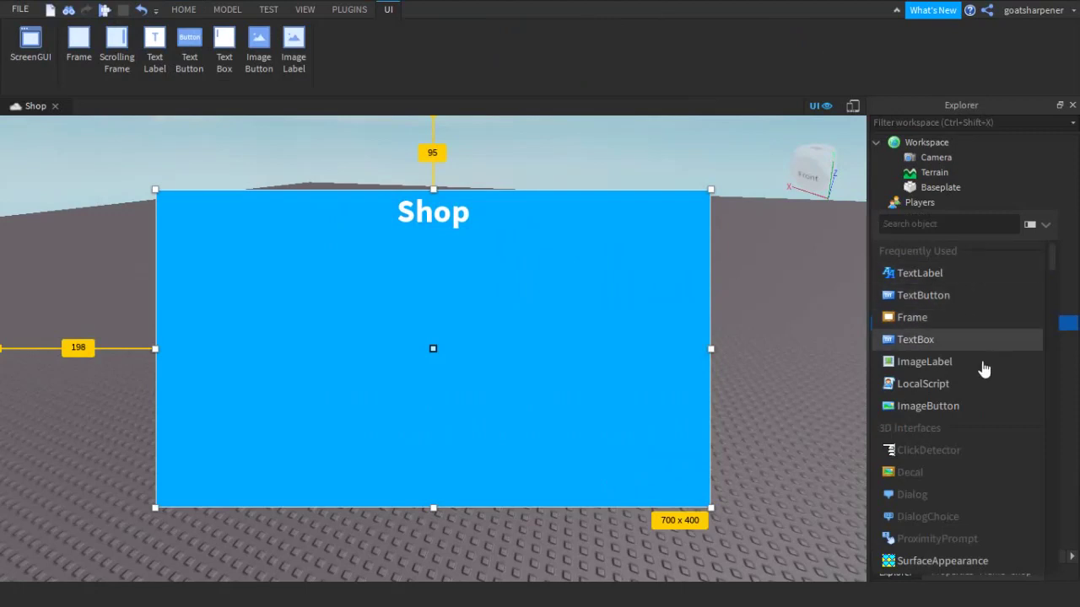
click(927, 408)
drag(190, 233, 231, 355)
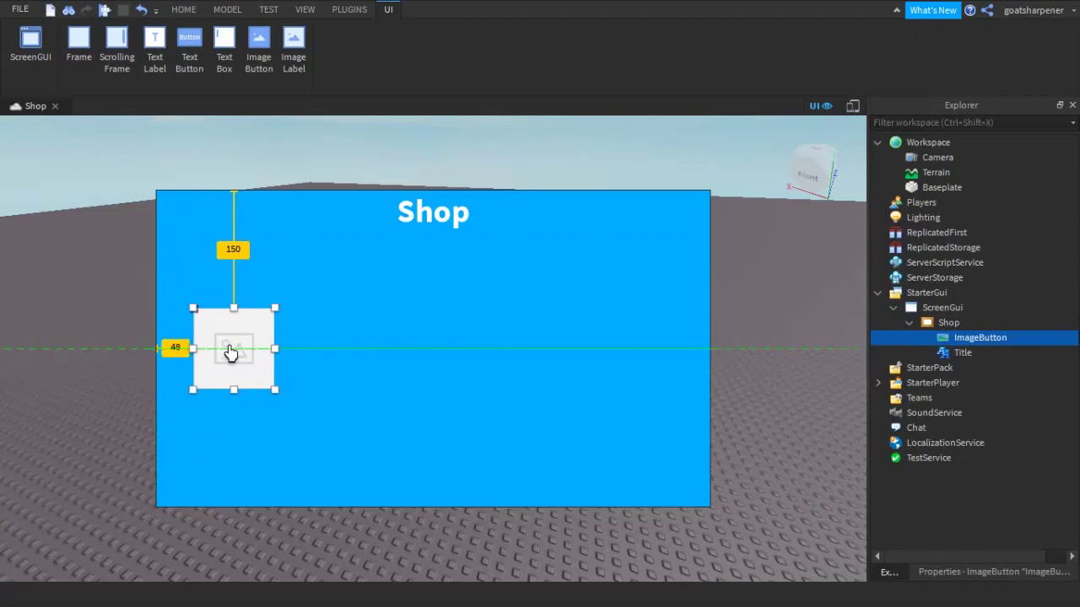
click(788, 344)
mouse_move(760, 345)
right_down()
mouse_move(776, 315)
mouse_move(759, 329)
right_up()
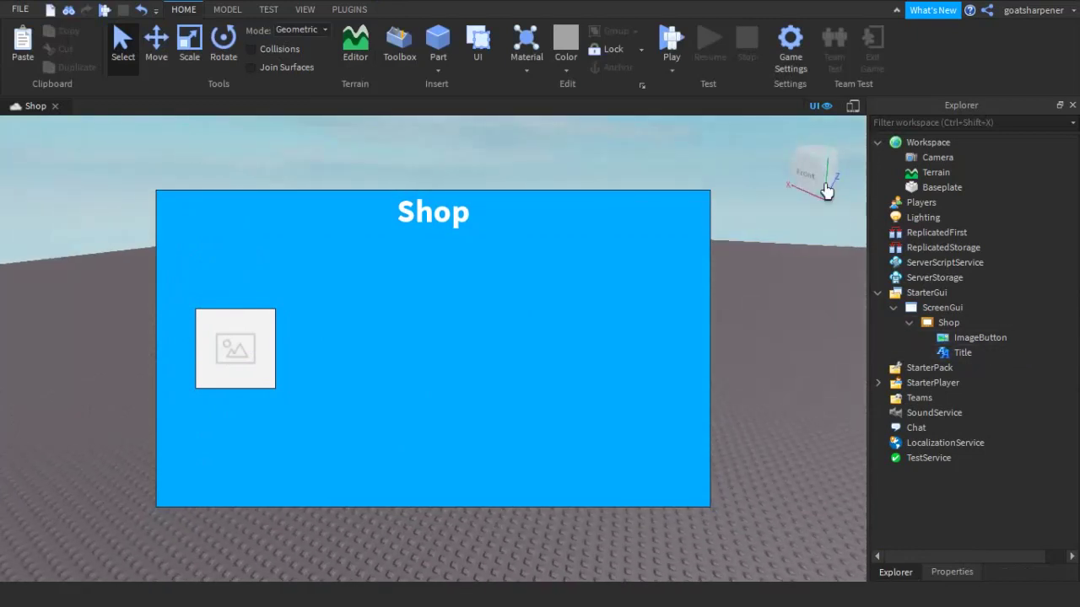
- Hide the GUI in the viewport and insert the Keycard (JailBreak) model from the Toolbox onto the baseplate
click(812, 107)
right_drag(714, 257, 687, 281)
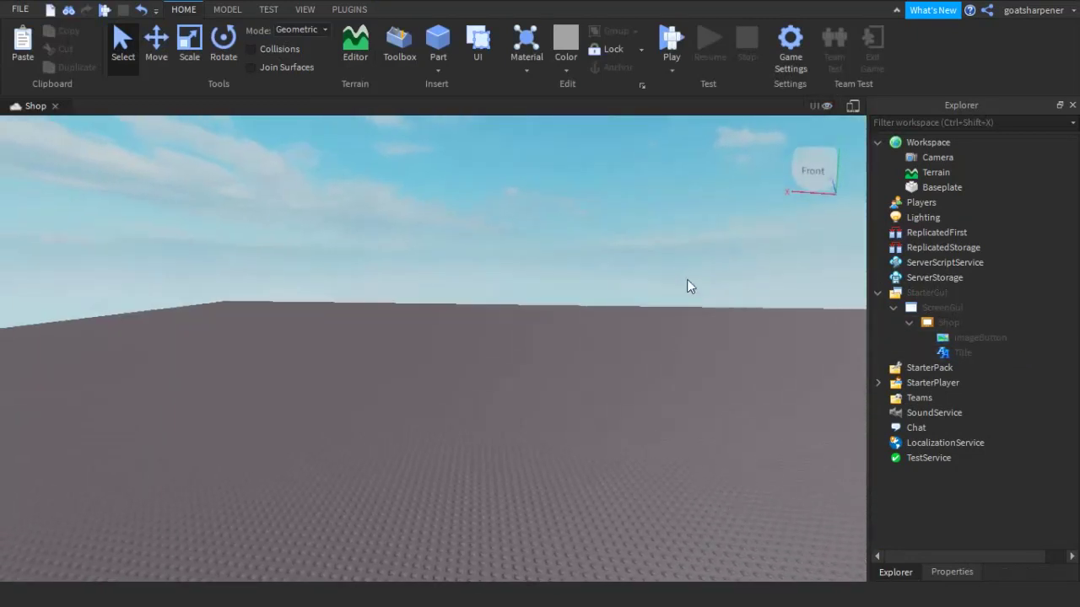
click(399, 51)
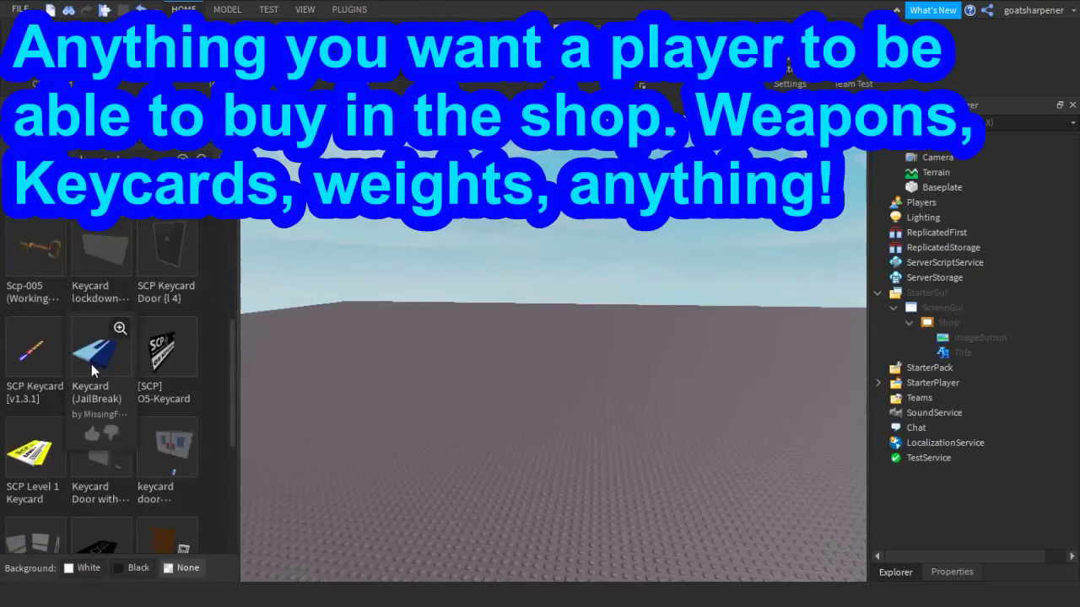
click(598, 320)
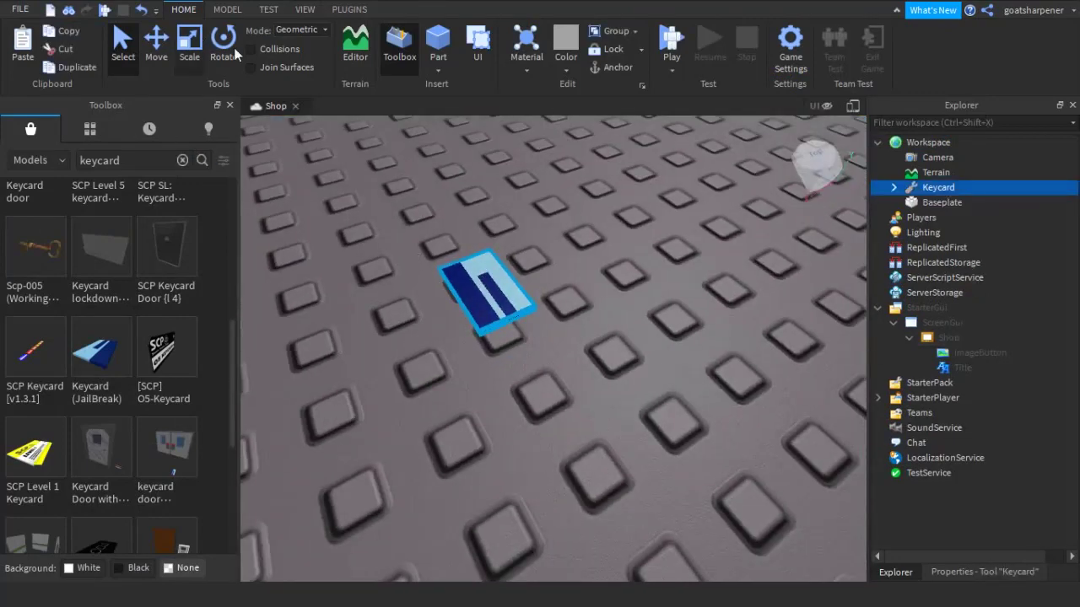
click(229, 105)
scroll(558, 237, down, 5)
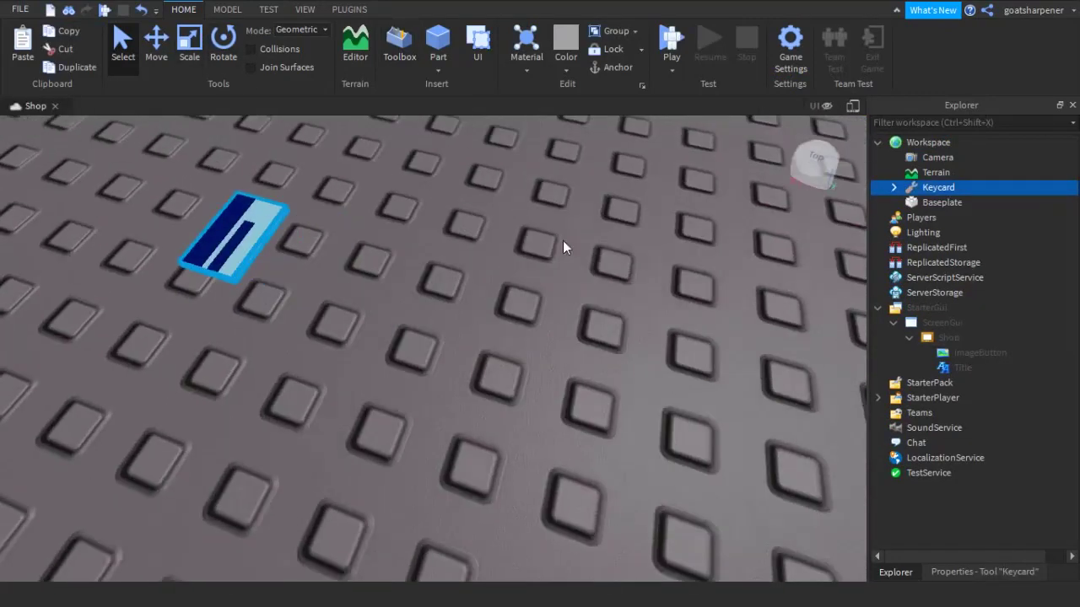
right_drag(551, 231, 573, 220)
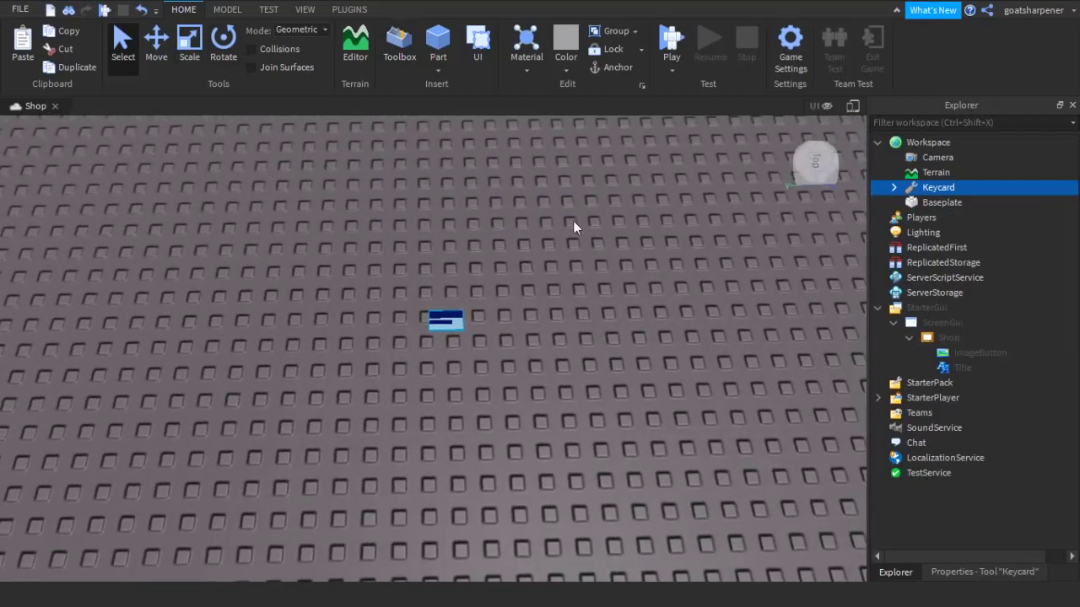
- Insert a part beside the keycard and scale it into a flat slab about 10 x 1 x 9
click(438, 55)
drag(428, 361, 555, 316)
click(189, 44)
key(d)
drag(342, 287, 540, 299)
drag(388, 367, 355, 557)
scroll(652, 319, down, 3)
right_drag(651, 319, 754, 286)
click(754, 286)
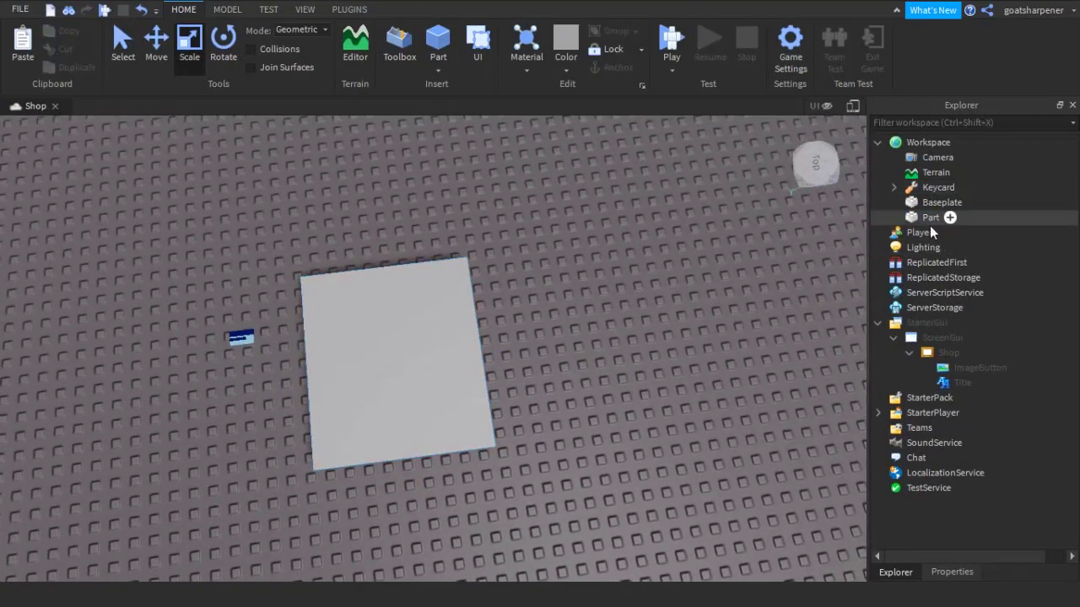
- Turn off the slab's CastShadow property and set its BrickColor to Toothpaste
click(941, 572)
click(433, 443)
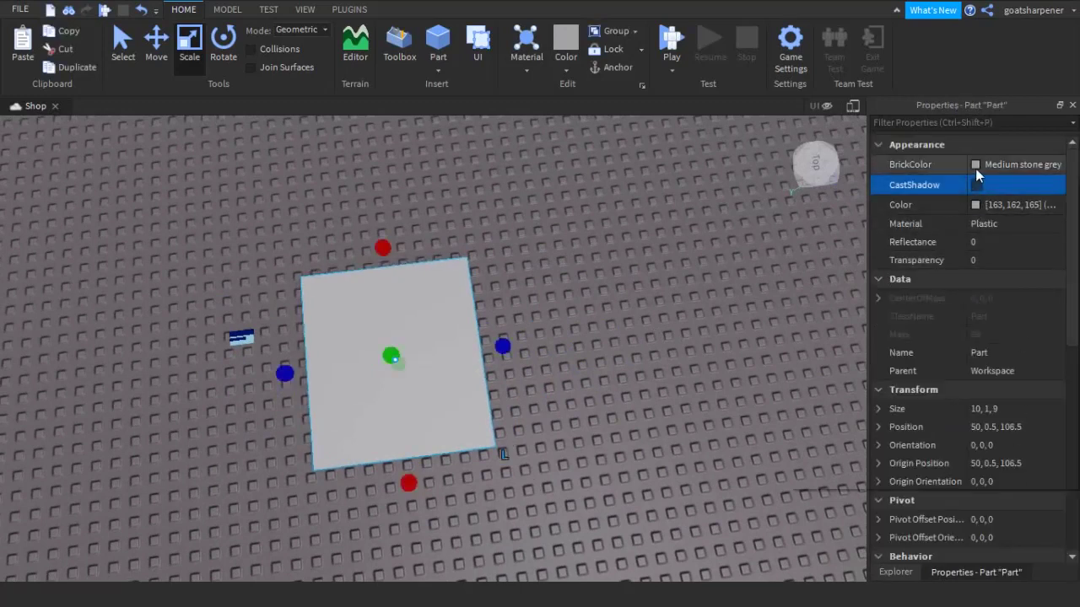
click(976, 167)
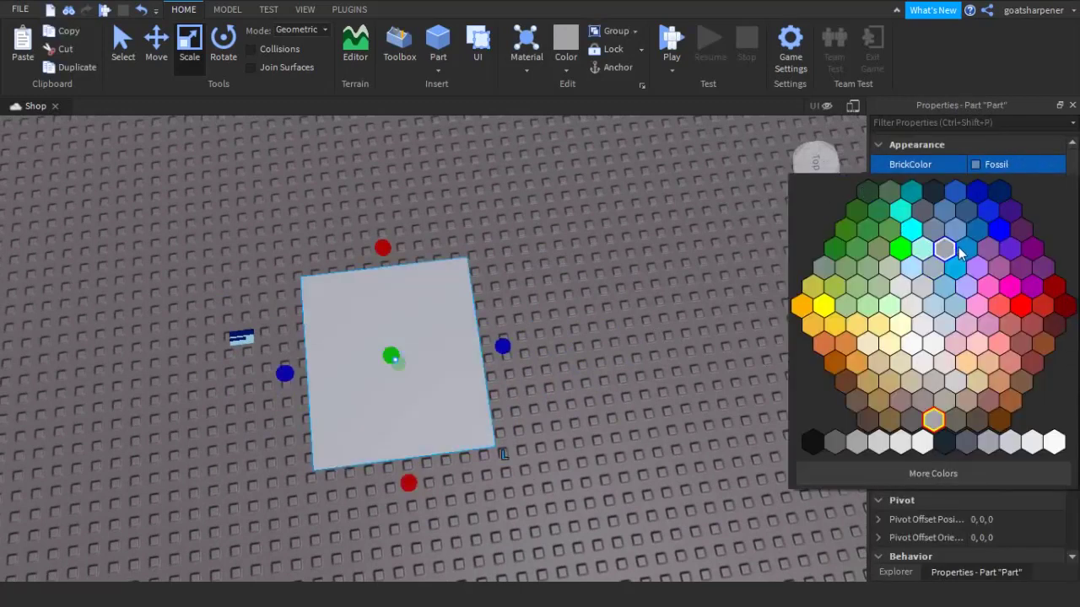
click(998, 231)
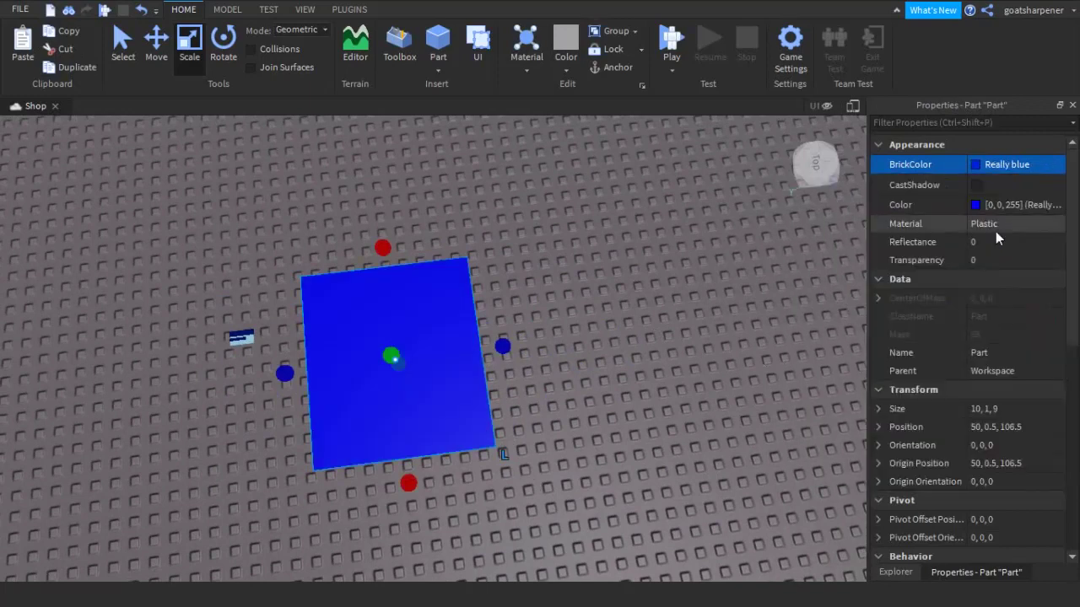
click(977, 168)
click(911, 233)
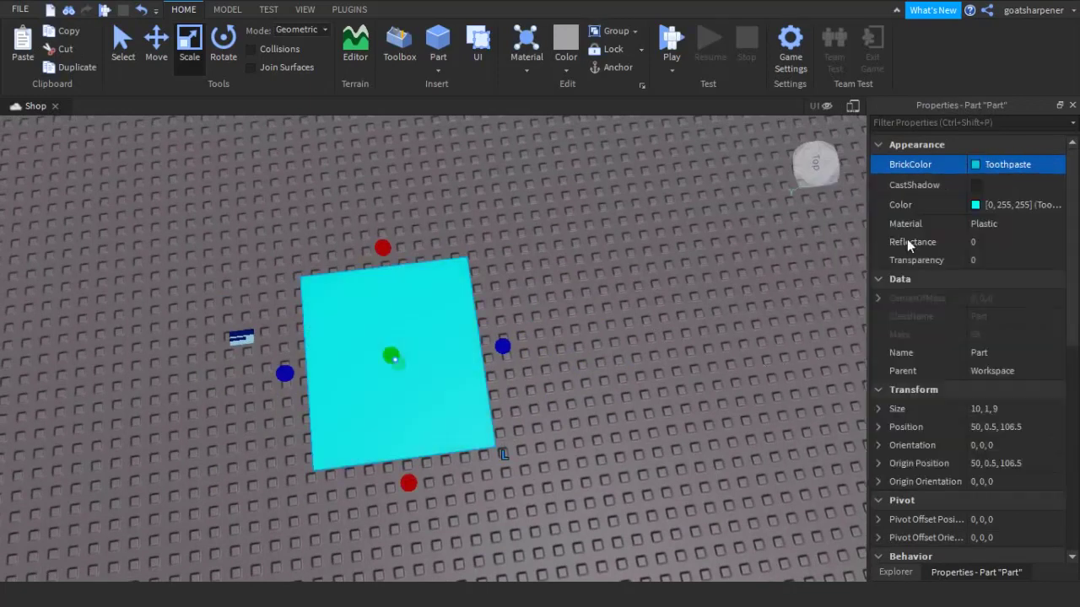
- Move the keycard onto the middle of the cyan slab
click(667, 406)
key(a)
right_drag(667, 407, 561, 384)
scroll(561, 384, up, 1)
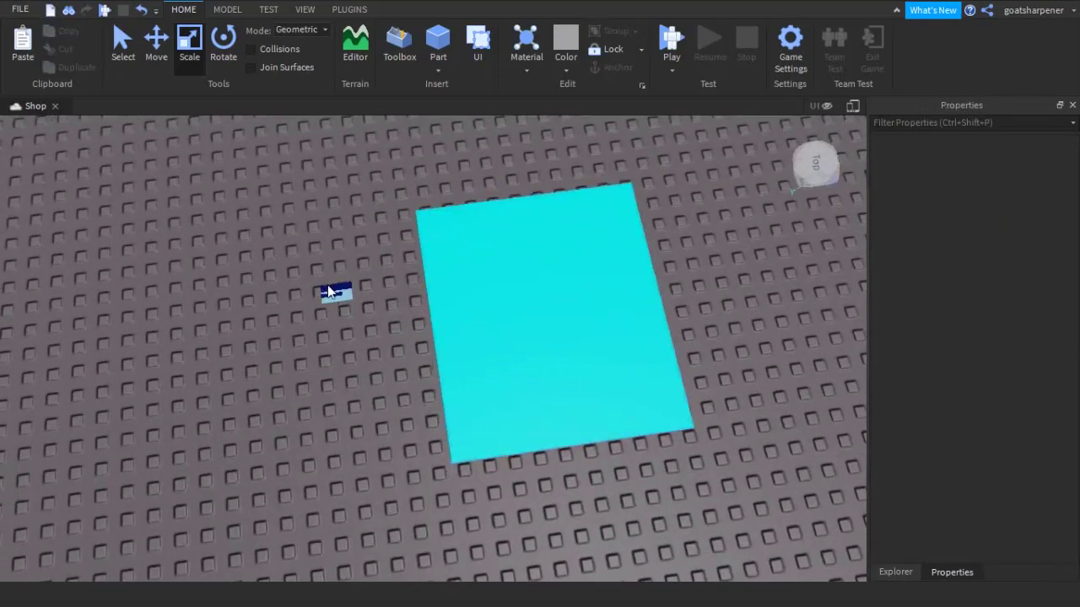
drag(330, 291, 530, 323)
- Take a close-up screenshot of the keycard from above against the cyan slab and crop it around the card in the image editor
click(701, 258)
right_drag(701, 258, 702, 258)
key(d)
scroll(702, 260, up, 3)
right_drag(701, 259, 700, 262)
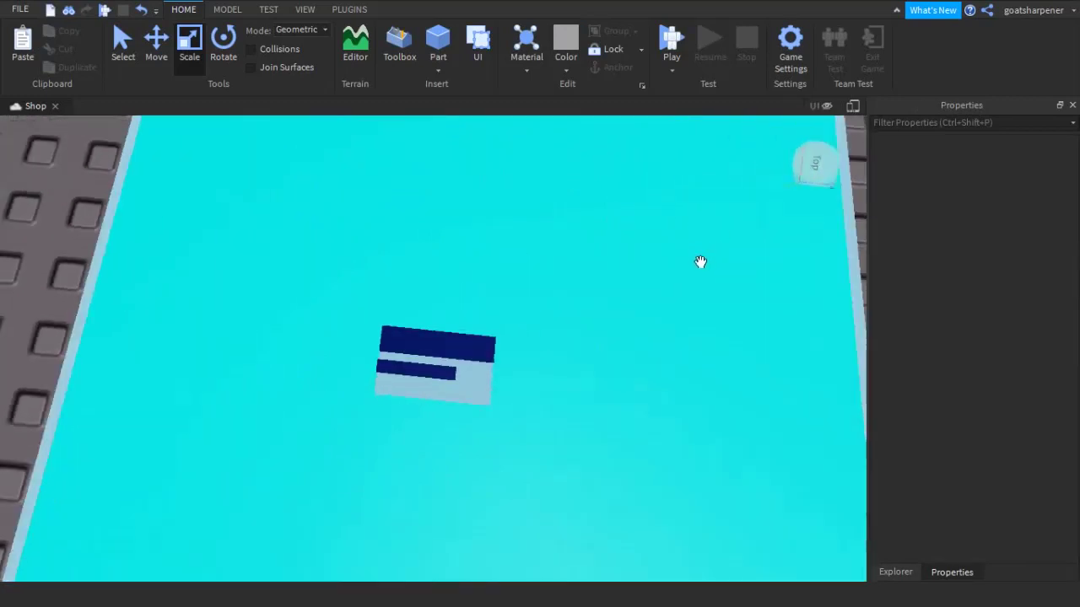
right_drag(695, 357, 696, 355)
scroll(697, 355, down, 2)
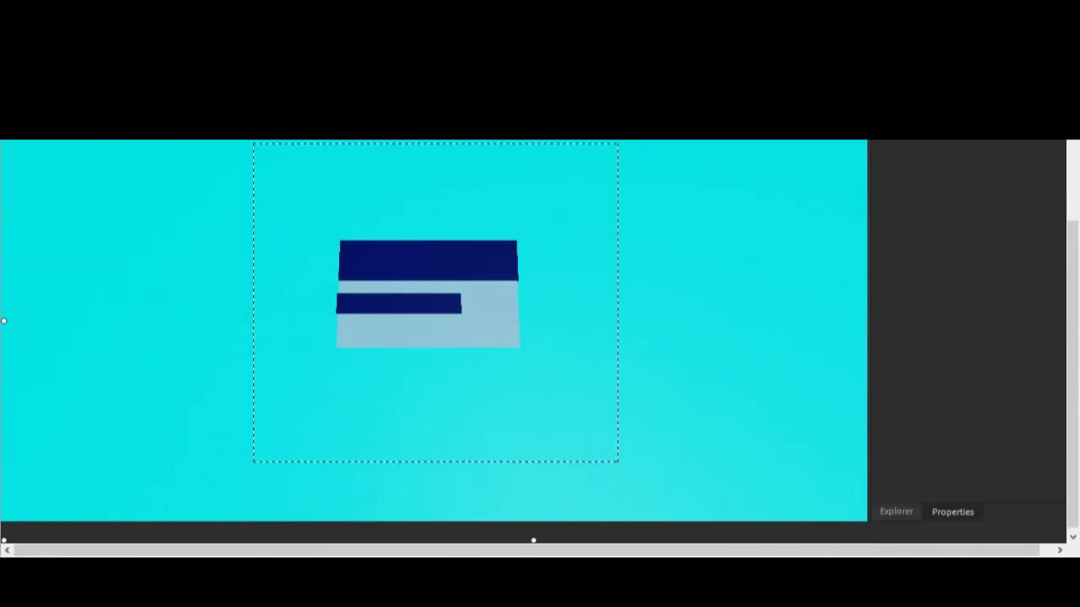
click(523, 380)
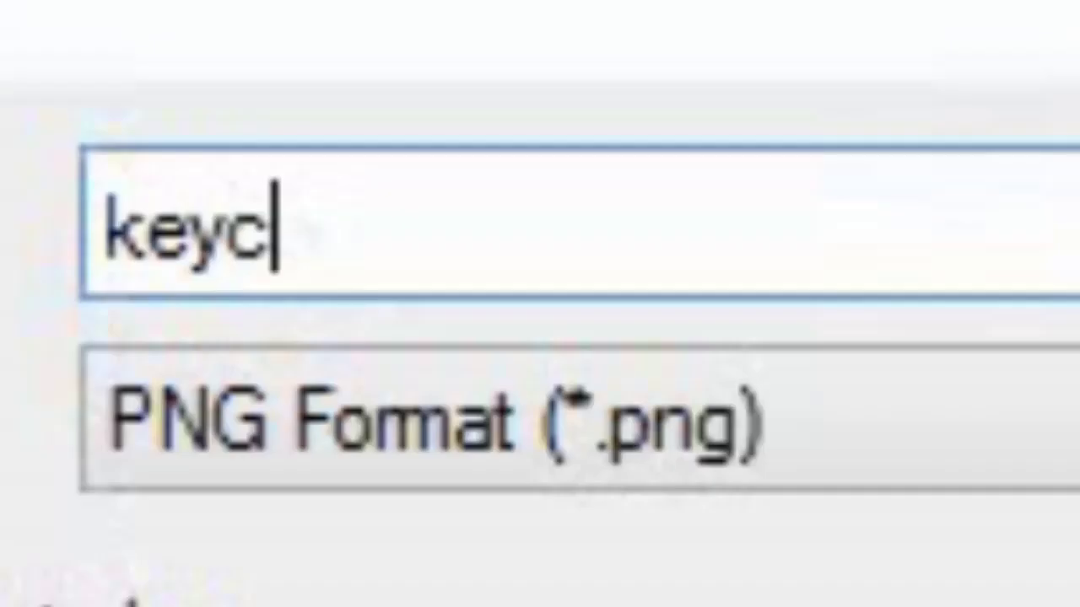
- Save the cropped image in PNG format under the file name "keycard picture"
key(BackSpace)
key(BackSpace)
key(BackSpace)
key(BackSpace)
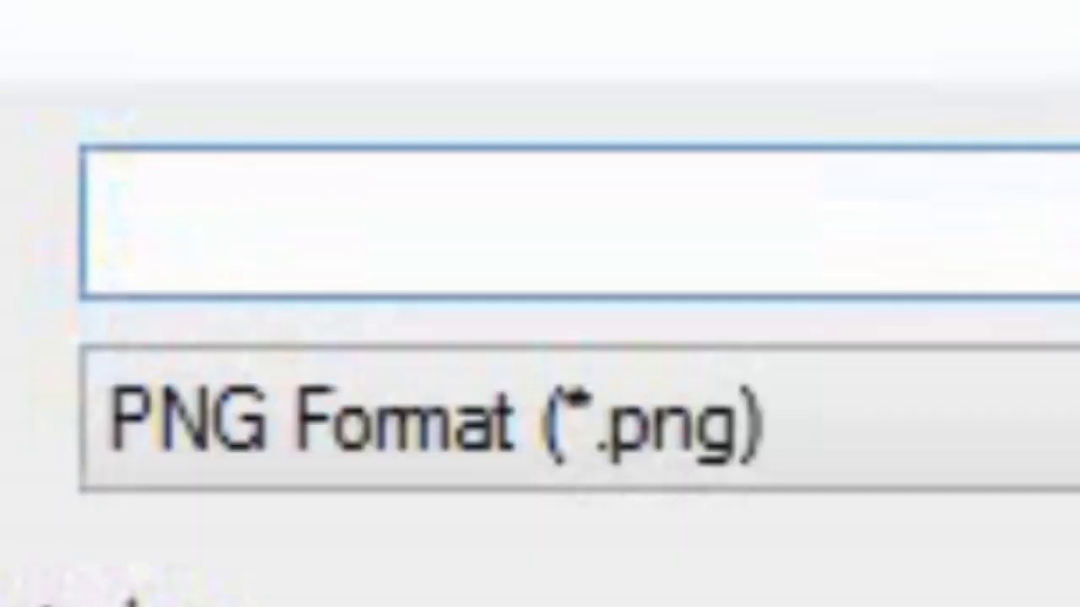
text(keycard )
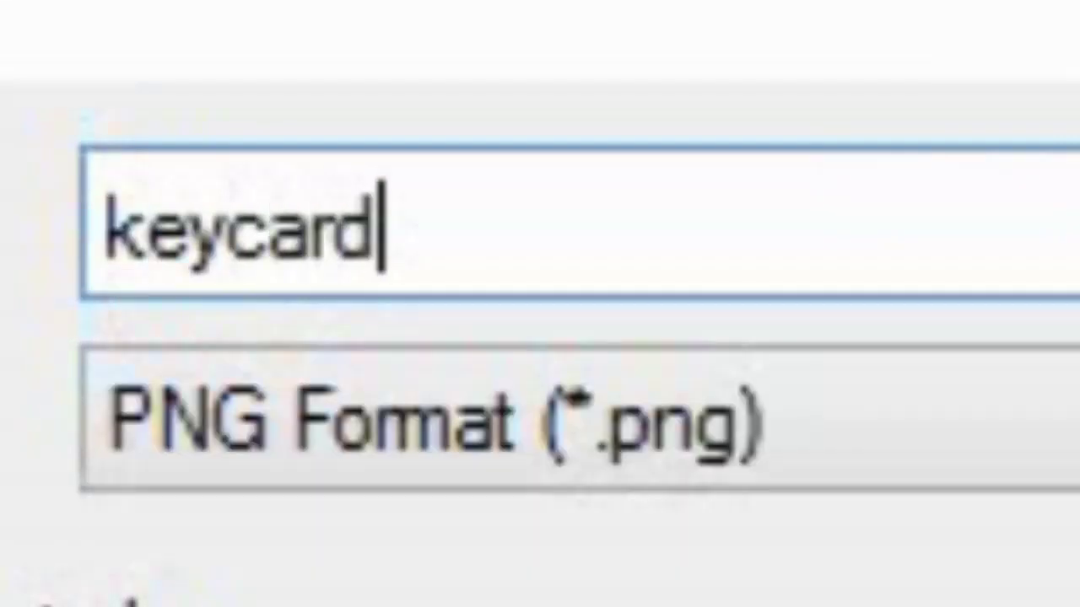
text(picture)
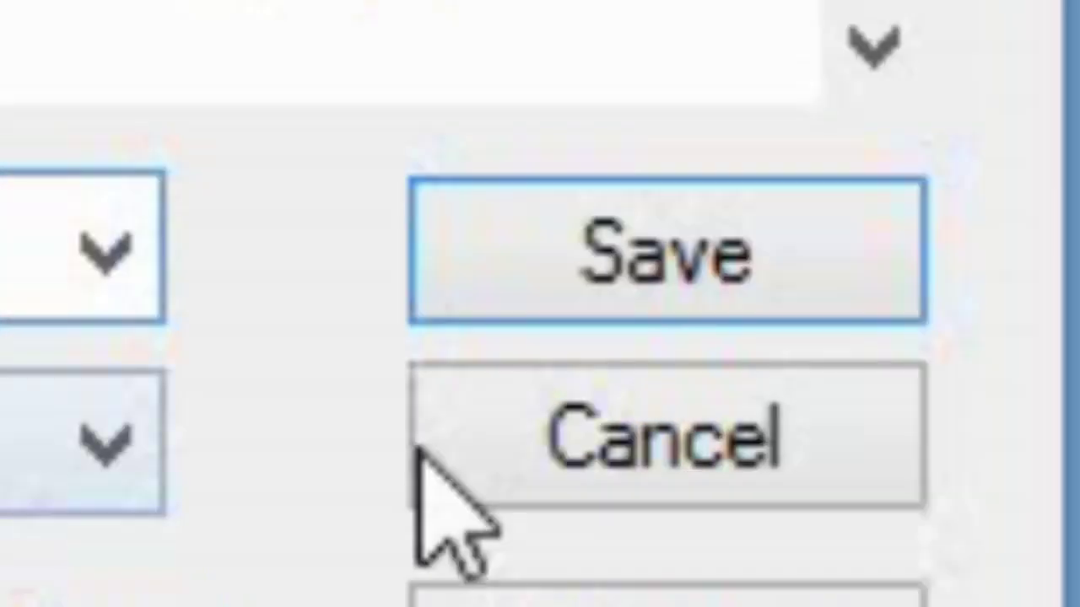
click(667, 253)
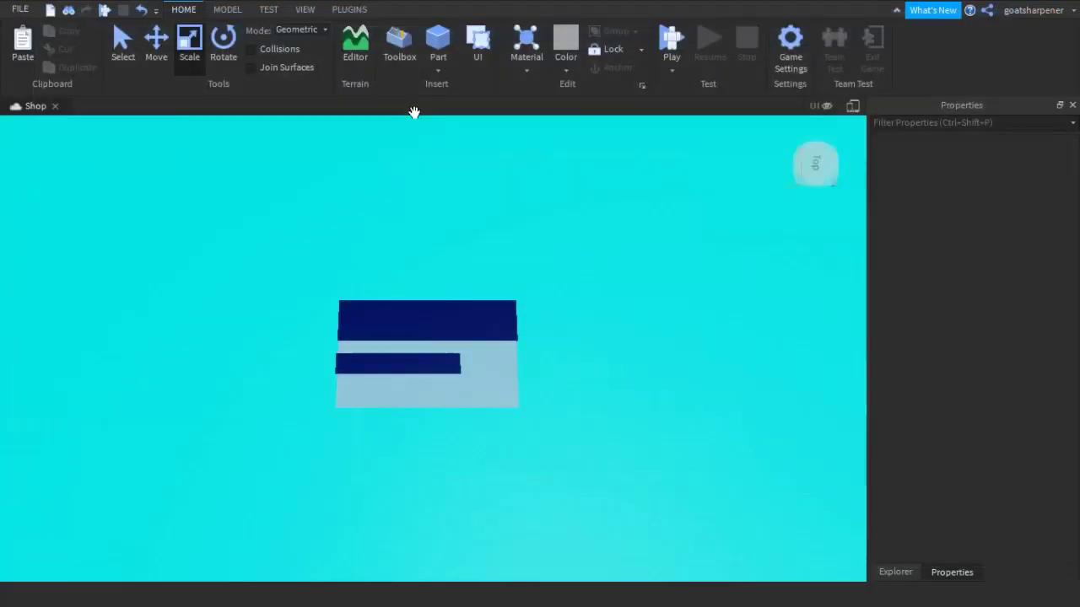
- Return to Roblox Studio and delete the cyan slab beneath the keycard
scroll(530, 390, down, 10)
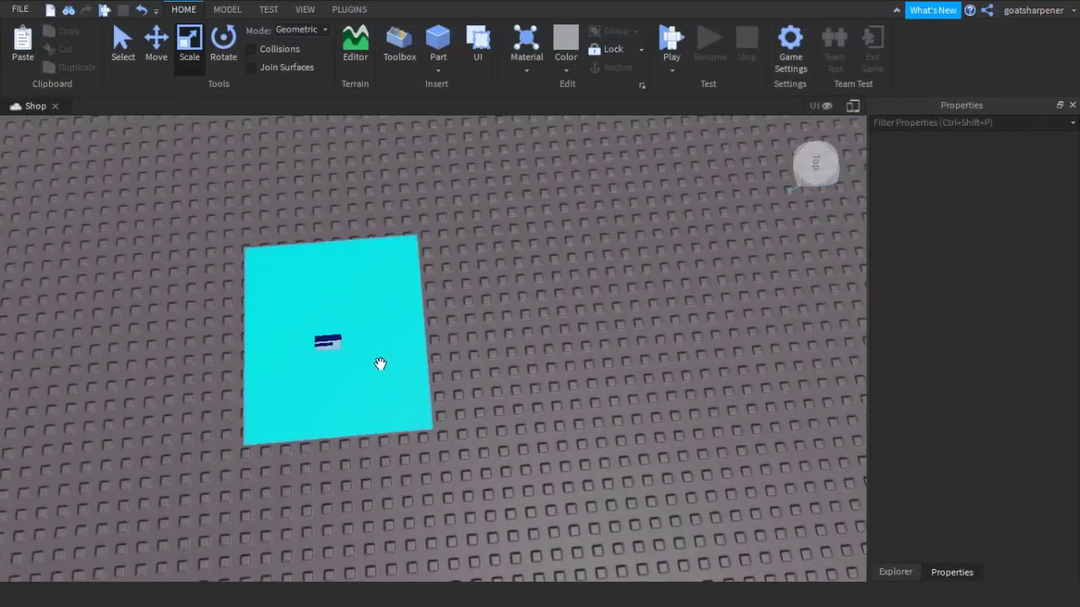
click(400, 343)
key(Delete)
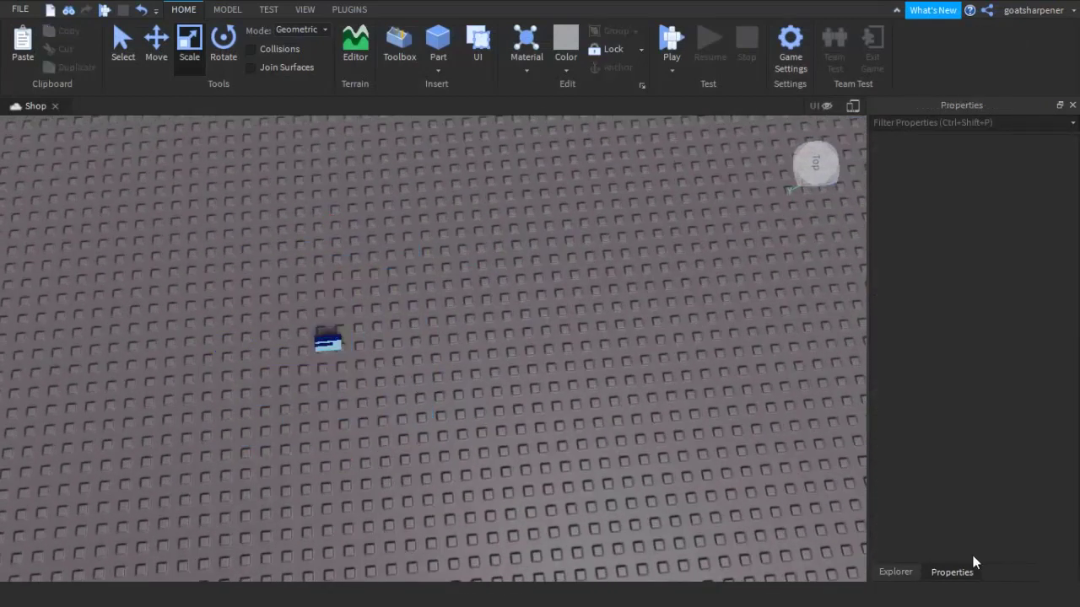
- Move the Keycard tool from Workspace into ReplicatedStorage
click(906, 579)
click(920, 186)
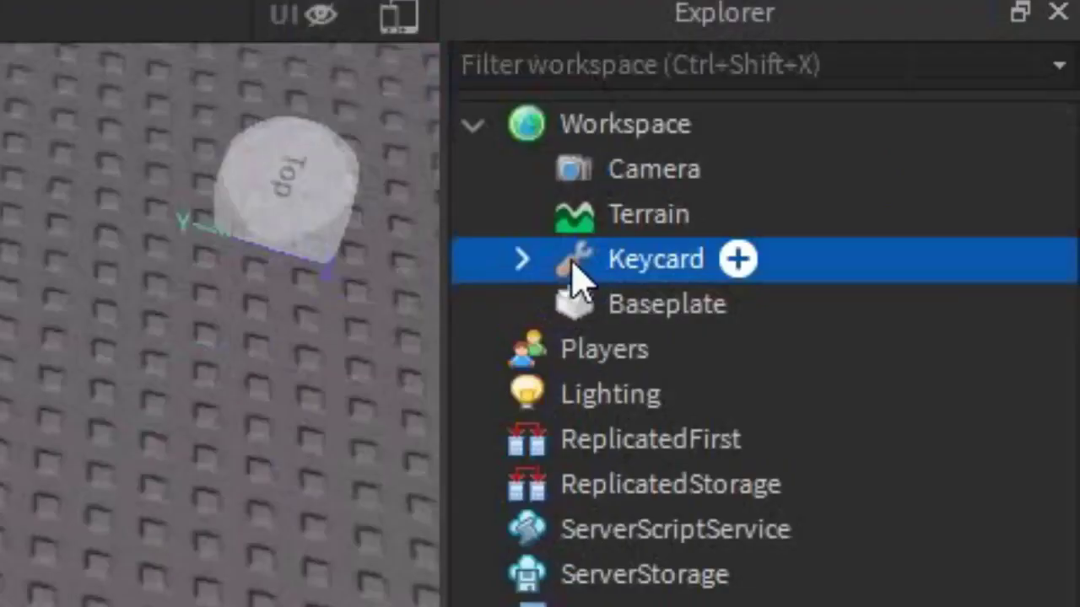
drag(573, 270, 658, 493)
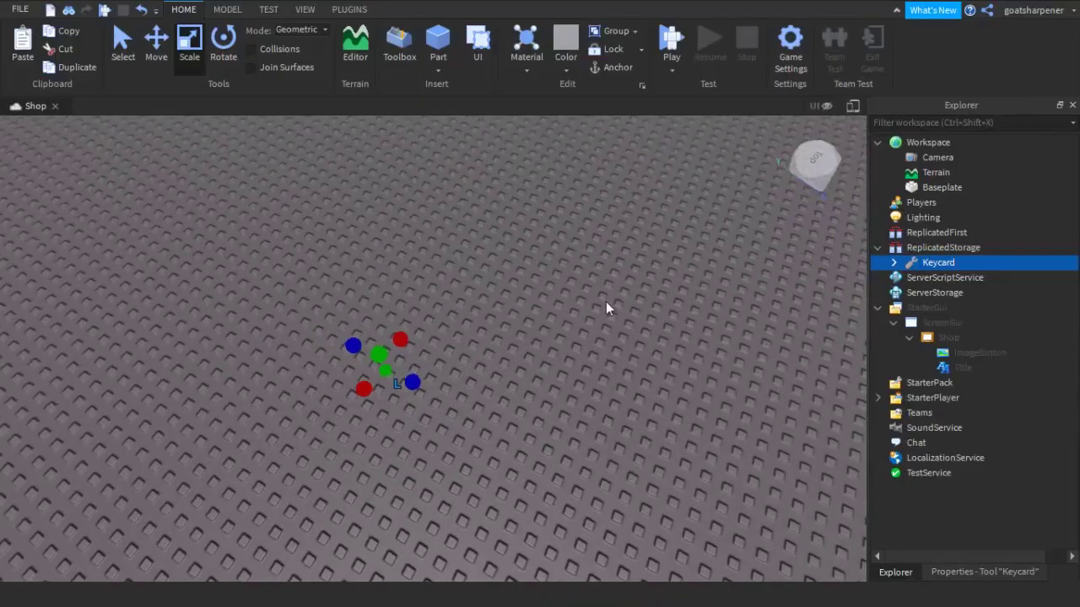
- Show the shop GUI in the viewport again
click(741, 351)
right_drag(741, 350, 737, 345)
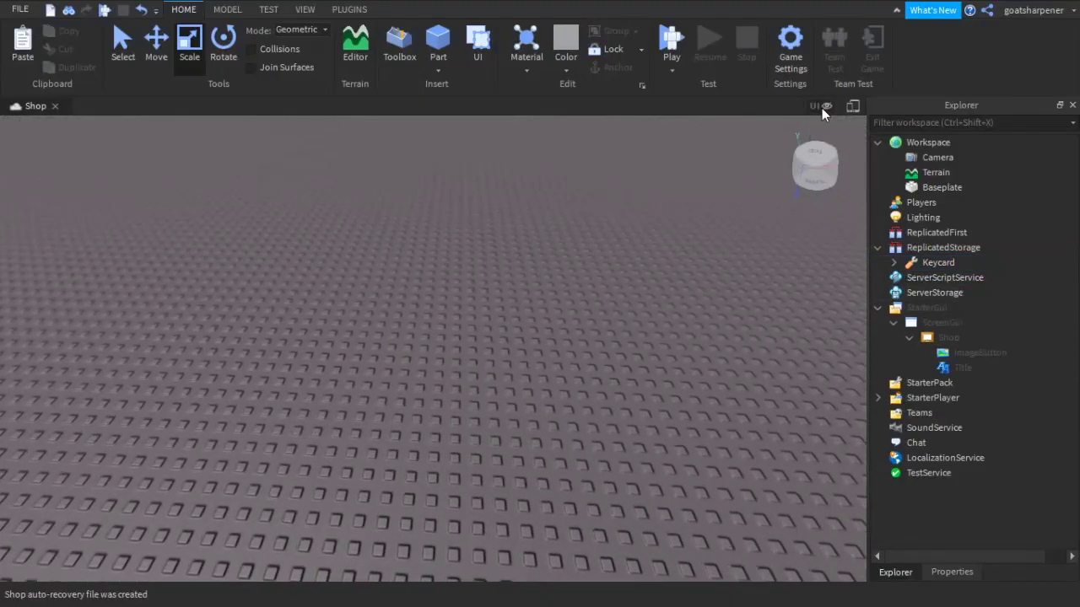
click(819, 105)
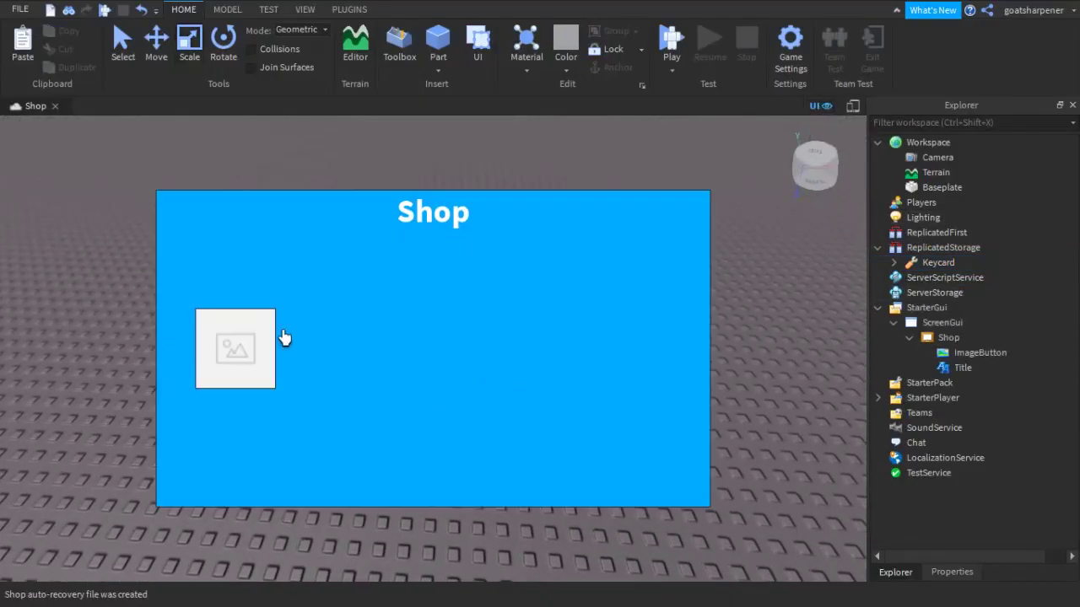
- Rename the image button in the Shop frame to Keycard
click(245, 352)
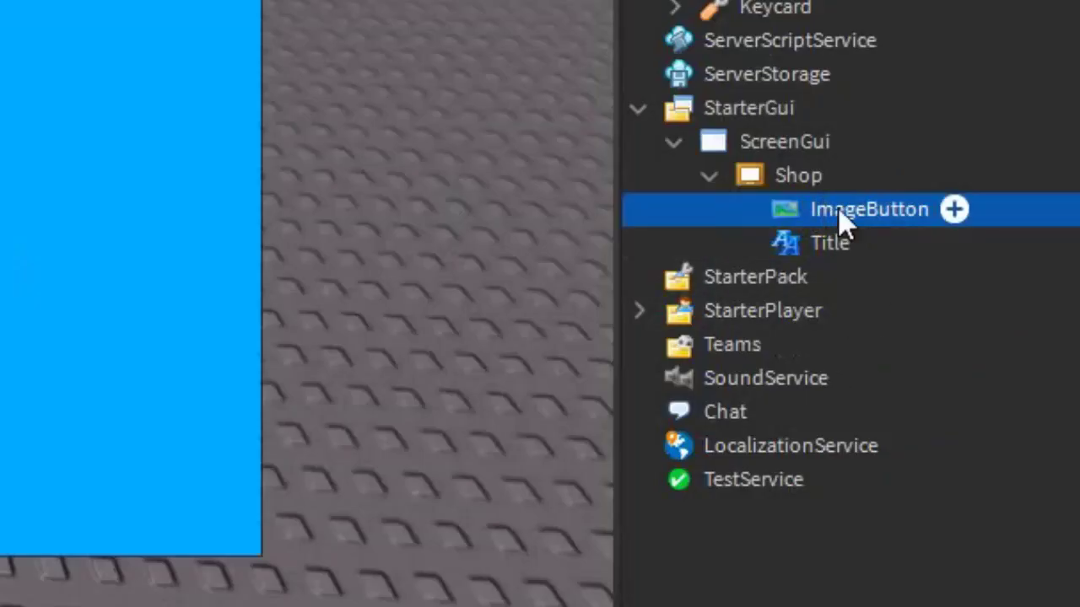
double_click(844, 215)
key(BackSpace)
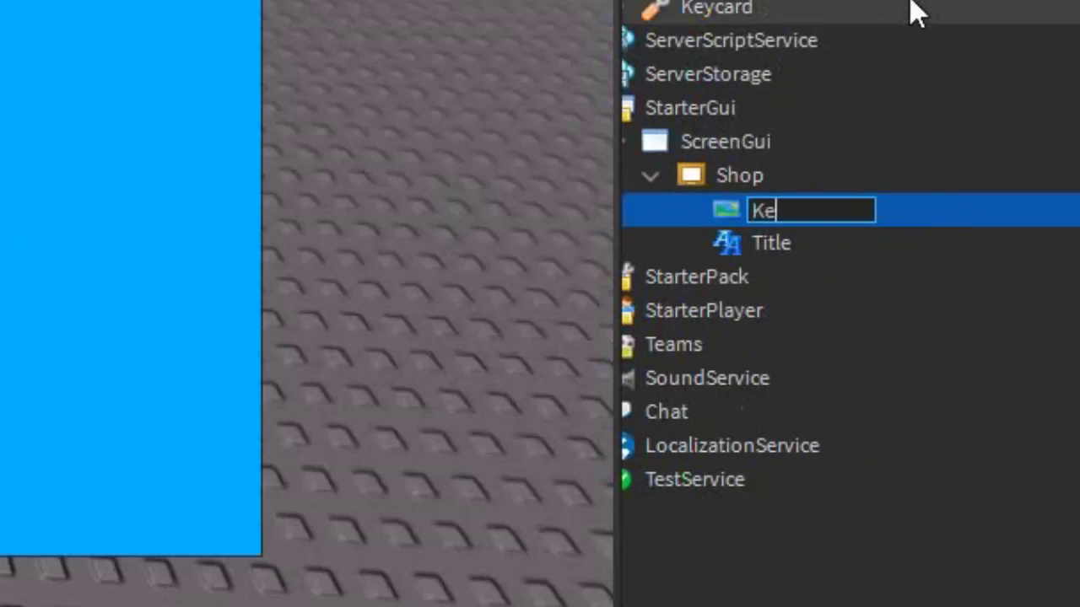
text(Keycard)
key(Return)
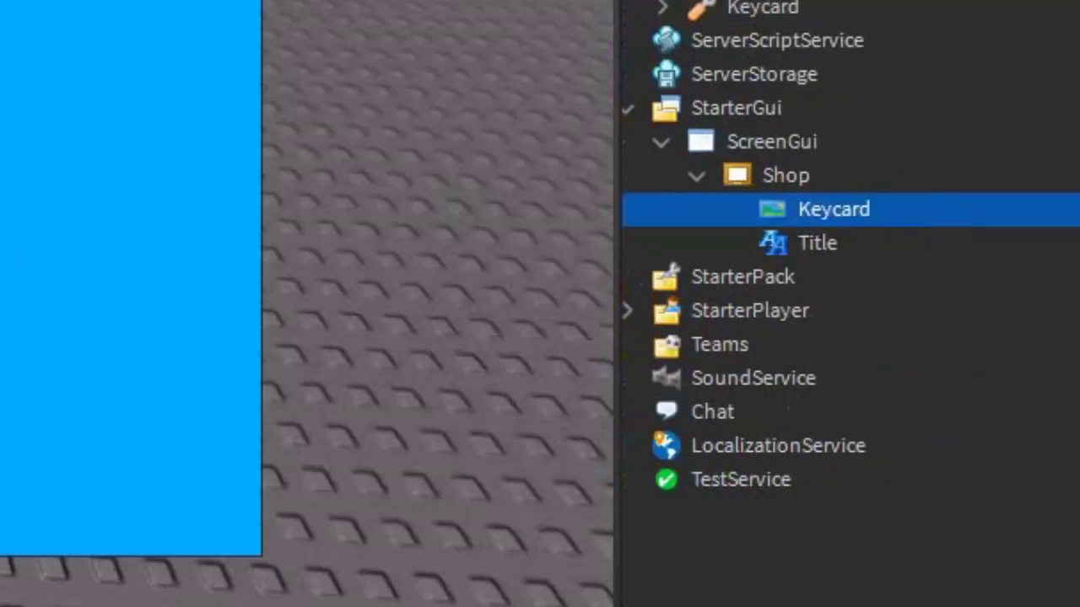
- Upload the file "keycard picture" as a new image asset and use it as the Keycard button's image
scroll(932, 120, down, 15)
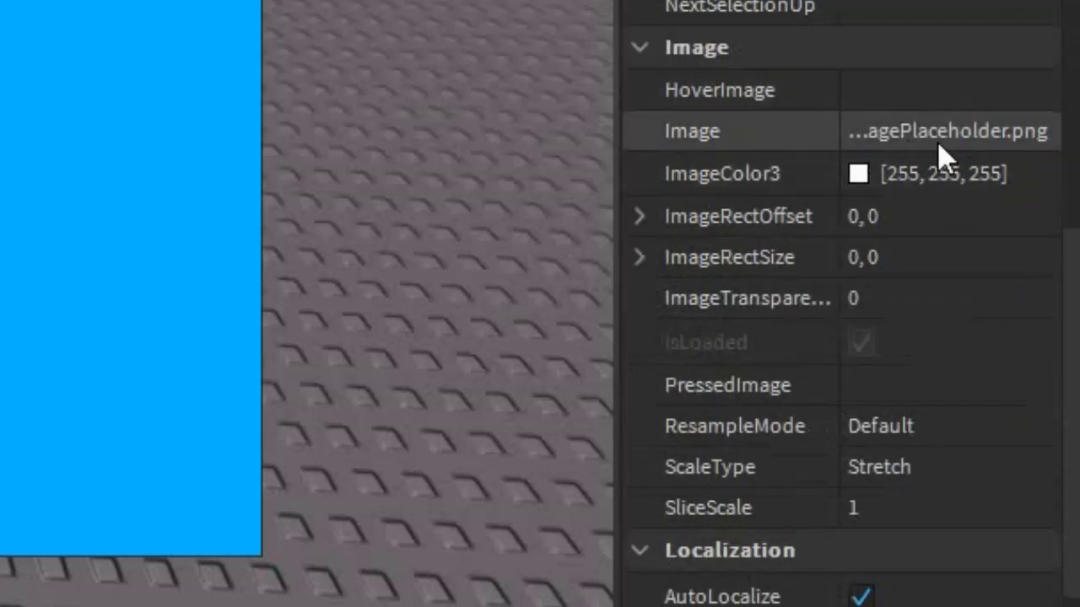
click(937, 142)
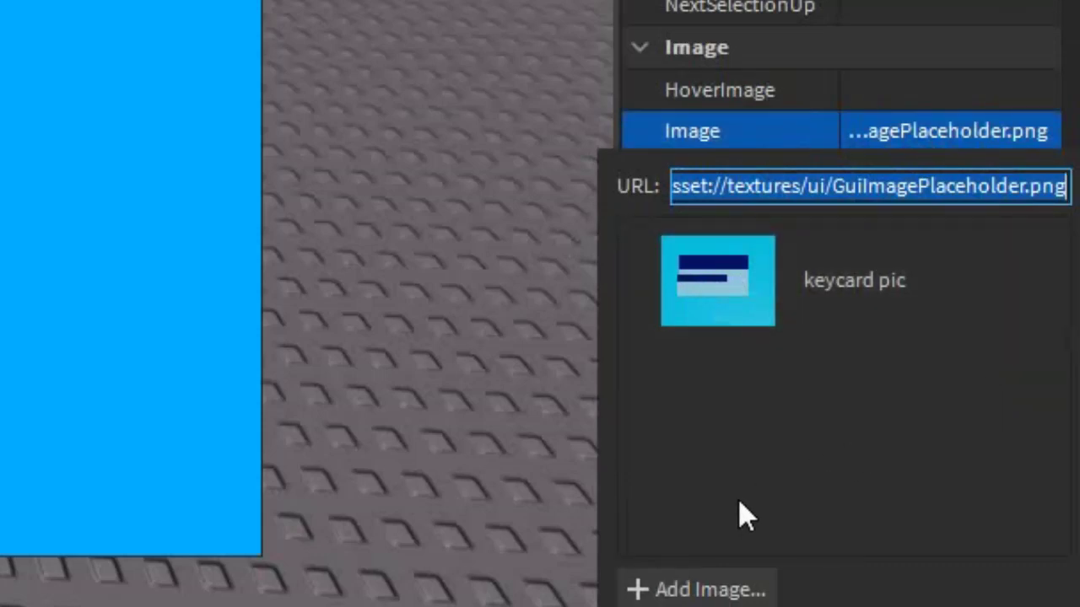
click(668, 595)
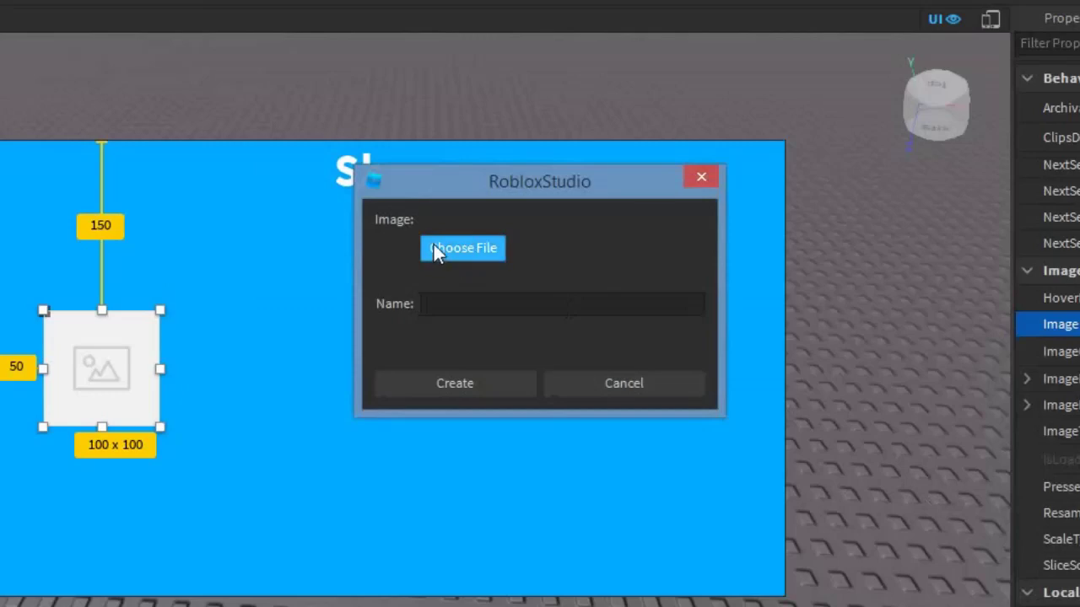
click(435, 242)
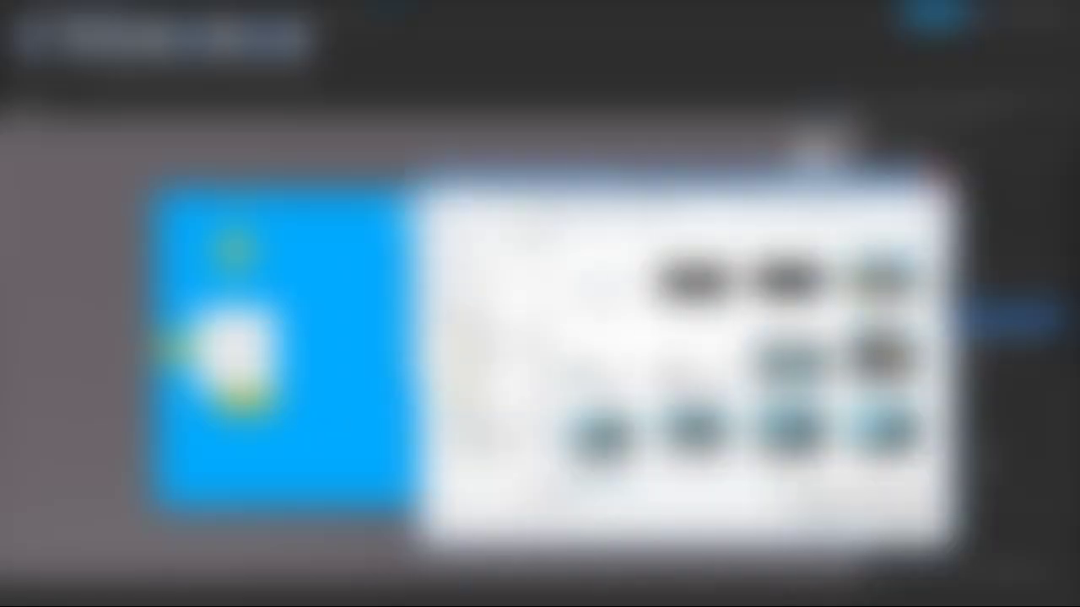
scroll(743, 363, down, 6)
scroll(742, 363, up, 1)
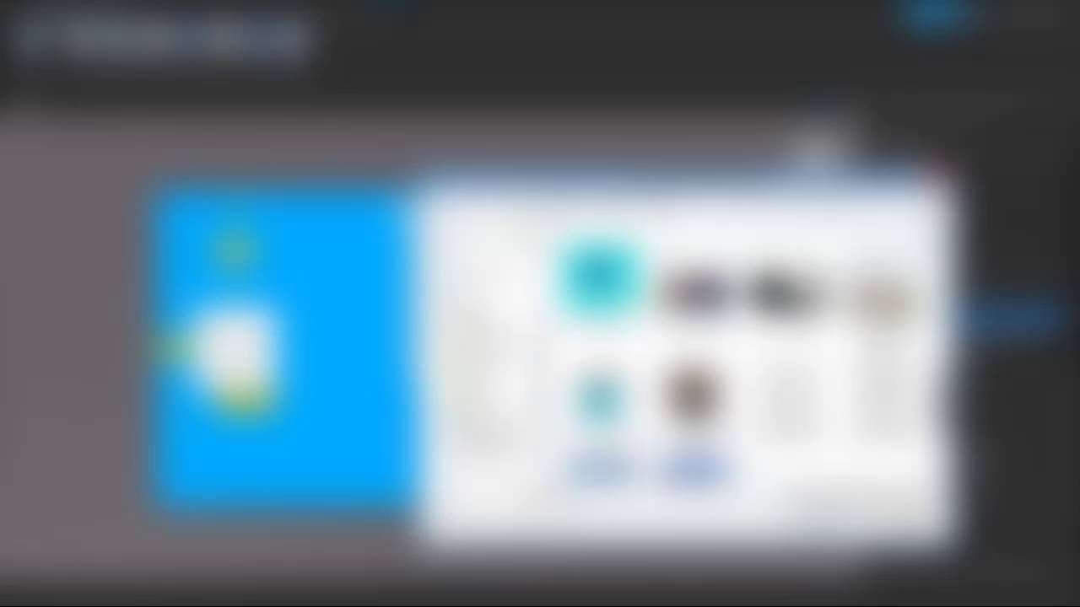
scroll(743, 362, up, 2)
click(593, 358)
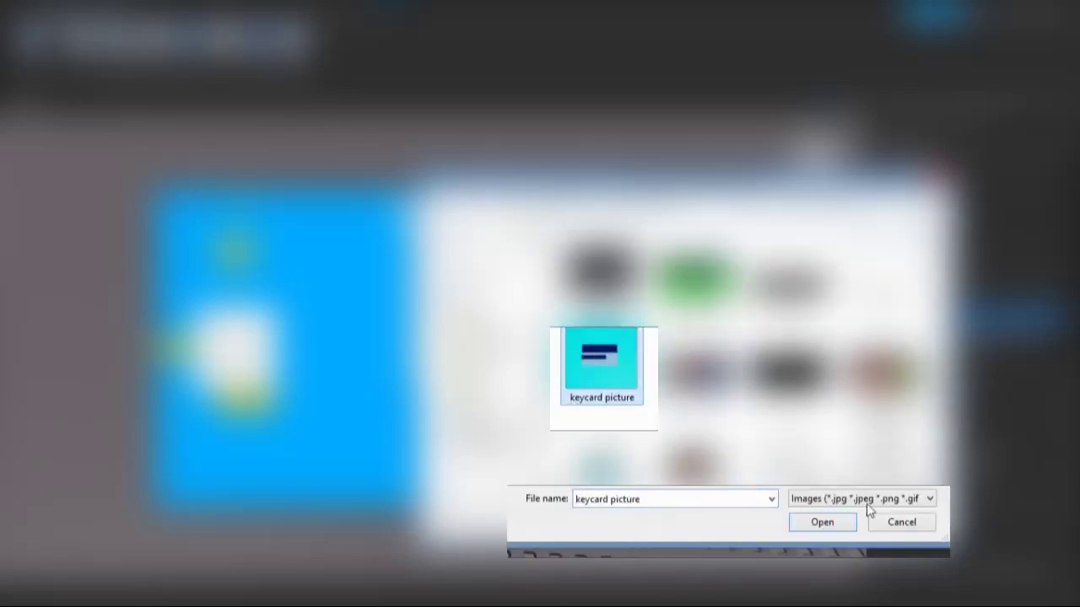
click(808, 527)
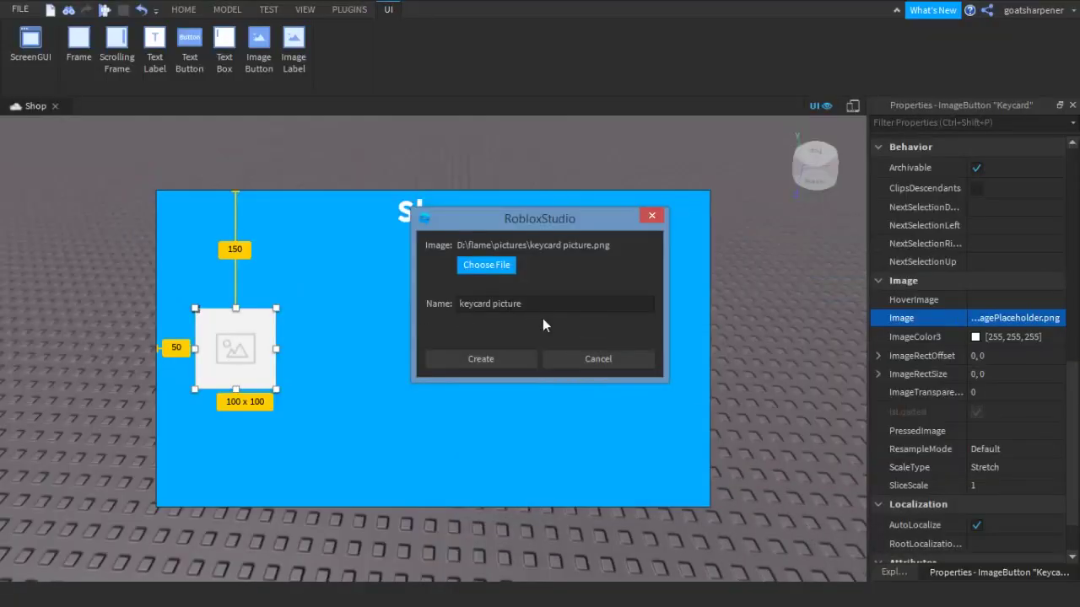
click(495, 365)
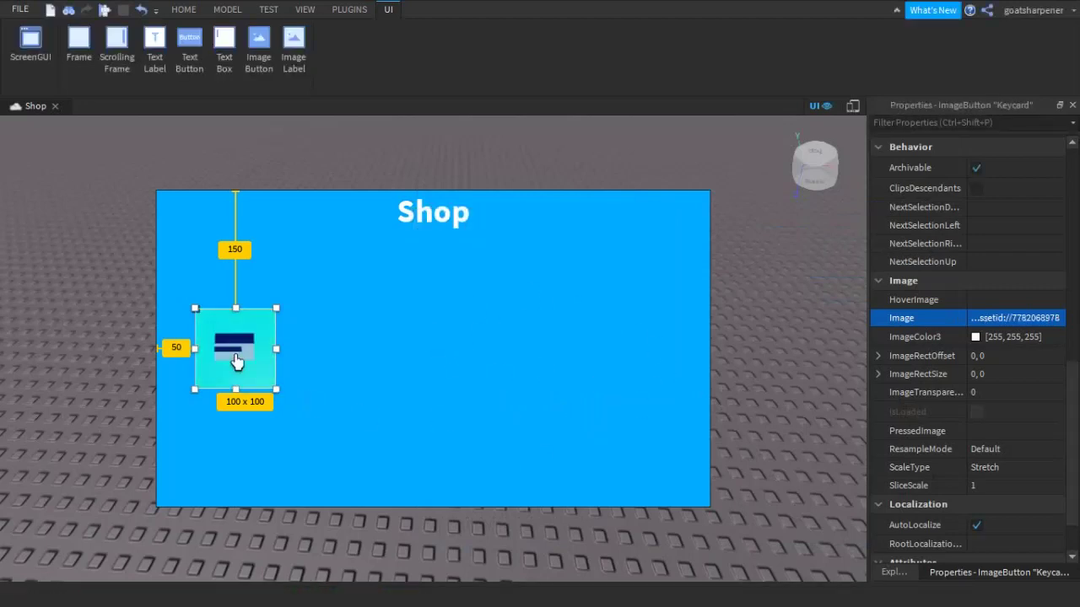
- Add a TextLabel to the Shop frame
click(397, 242)
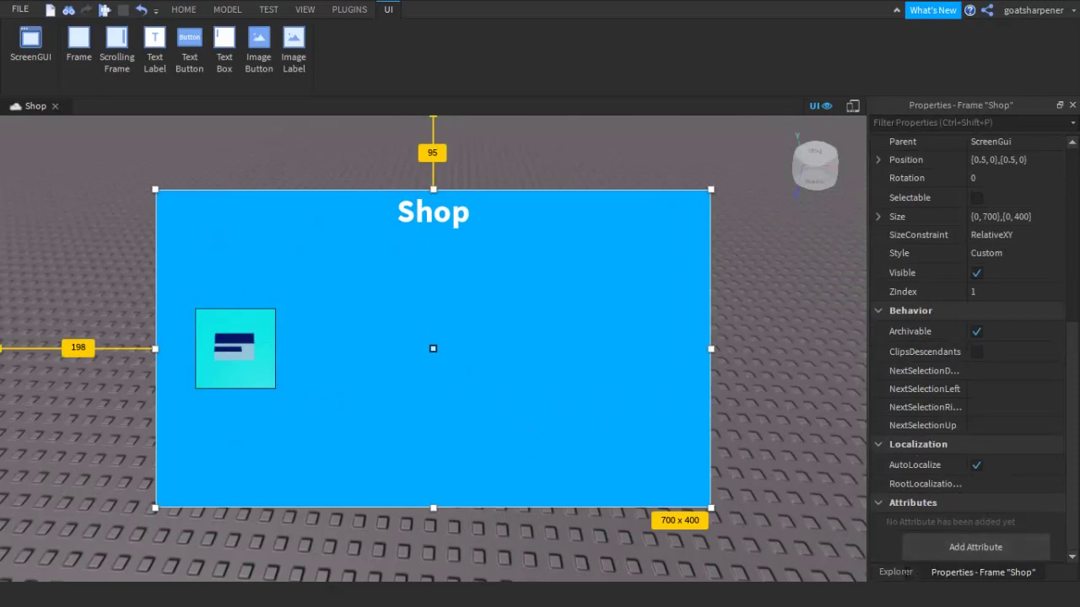
click(896, 572)
click(965, 355)
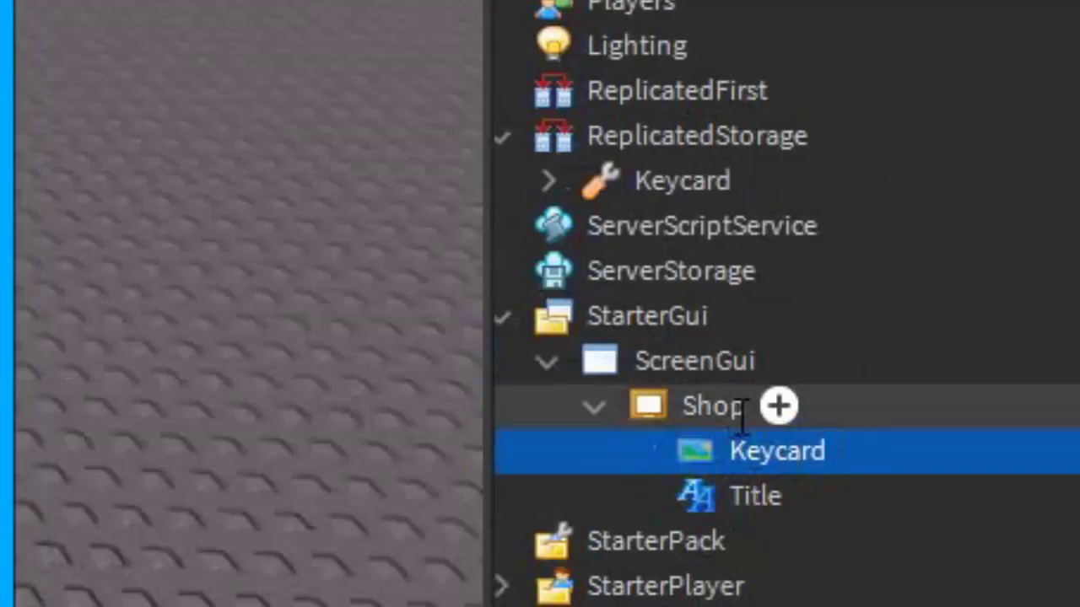
click(725, 407)
click(778, 406)
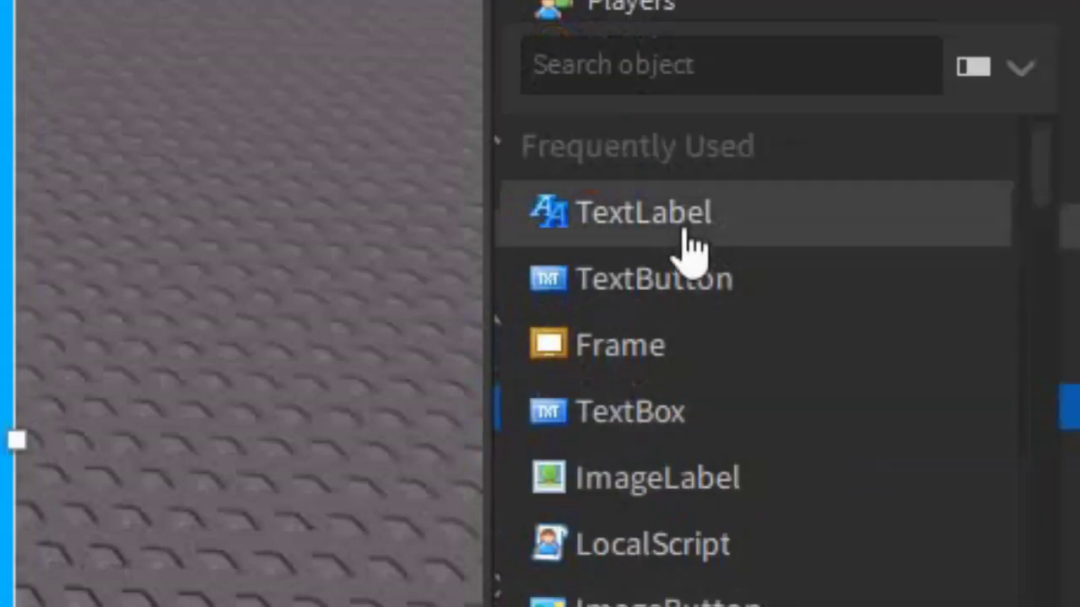
click(692, 241)
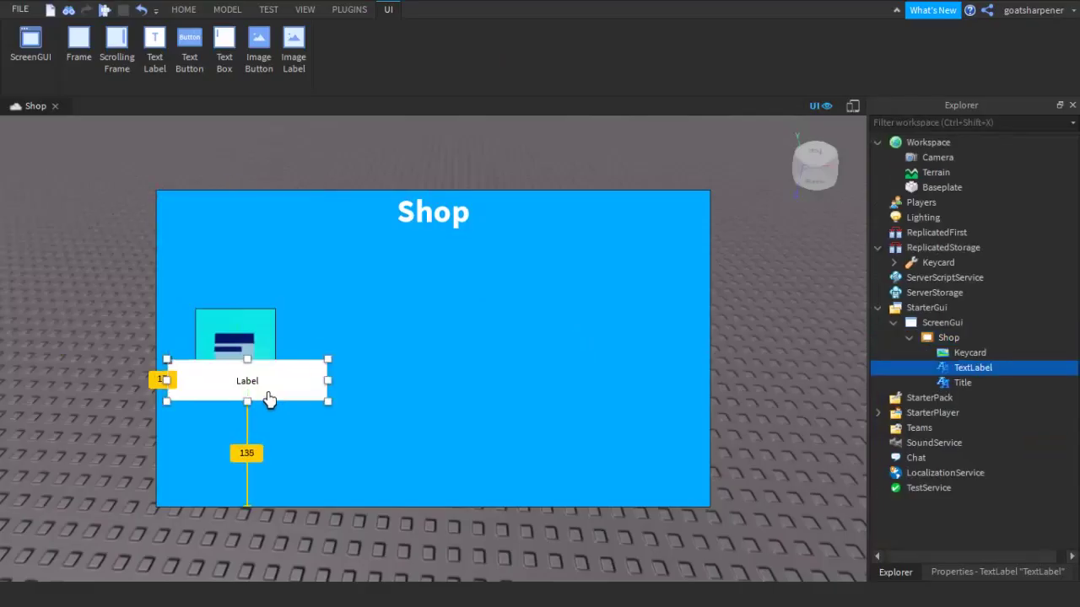
- Place the new text label directly beneath the keycard image and resize it to 100 x 50, matching the image's width
drag(268, 397, 289, 406)
drag(355, 408, 276, 408)
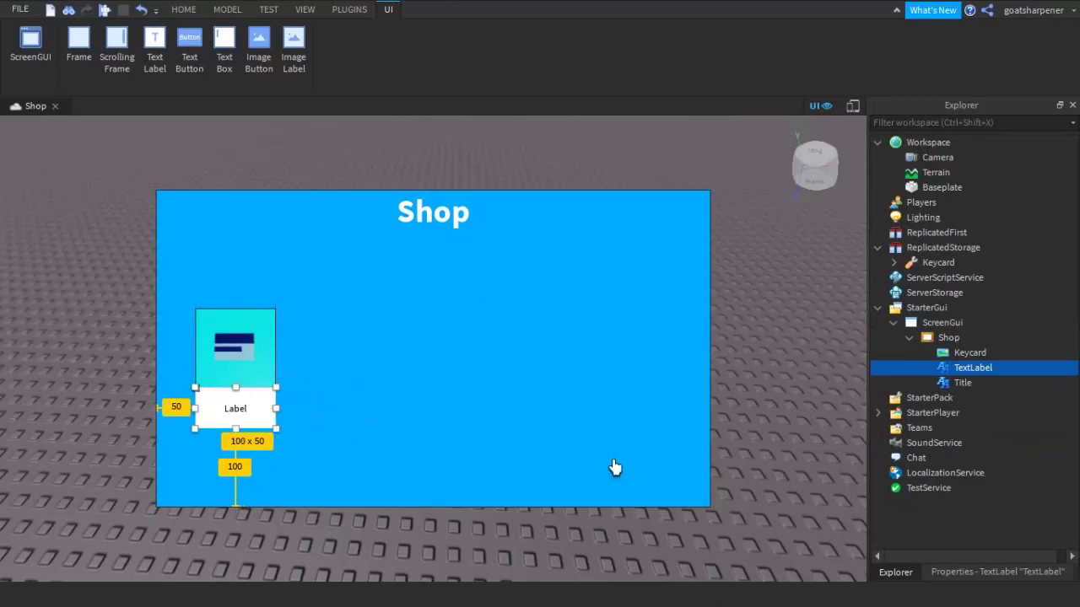
click(340, 374)
- Rename the text label beneath the keycard image to Keycardtext
click(234, 412)
mouse_move(958, 367)
key(F2)
text(K)
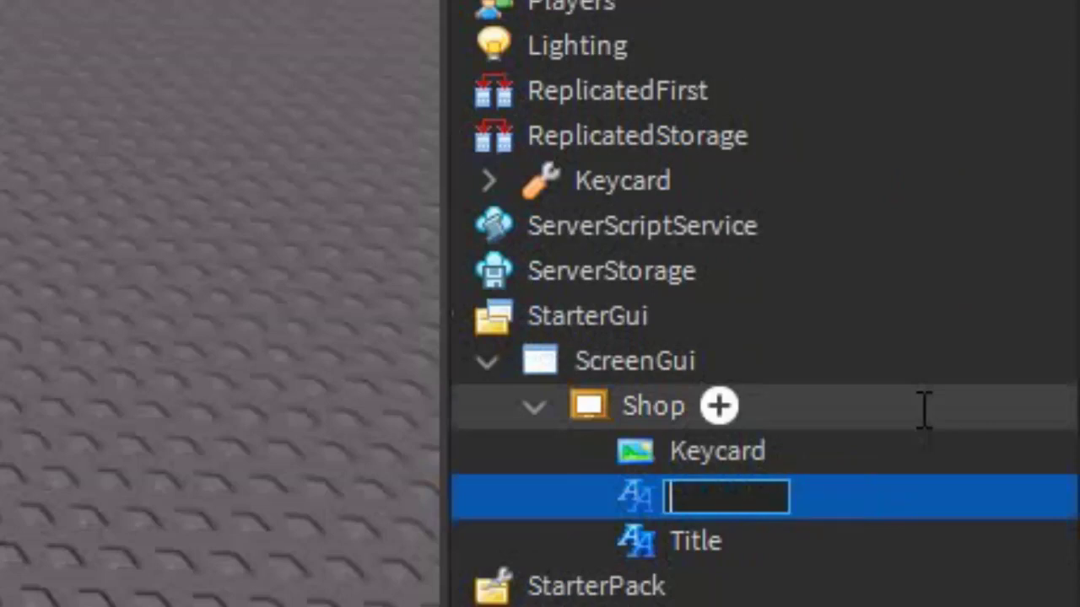
text(eycardtext)
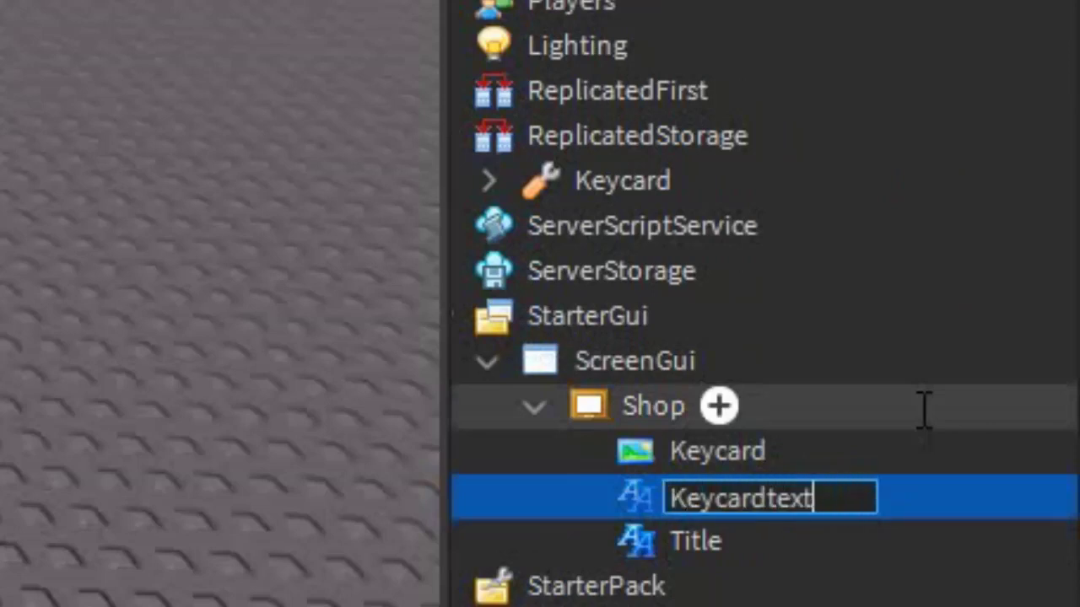
key(Return)
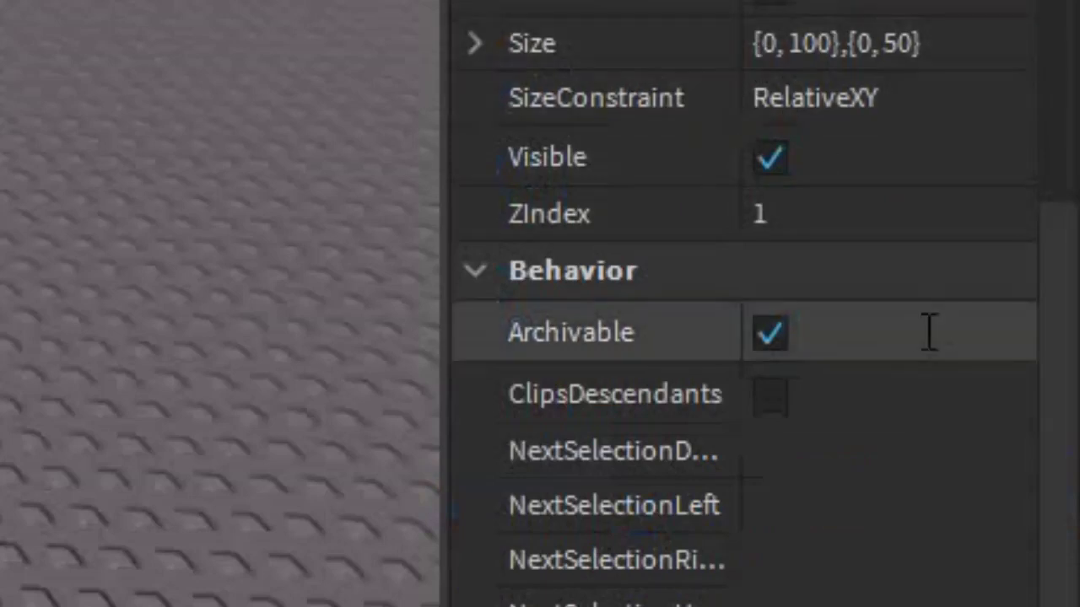
- Set the Keycardtext label's background transparency to 1
scroll(911, 325, up, 8)
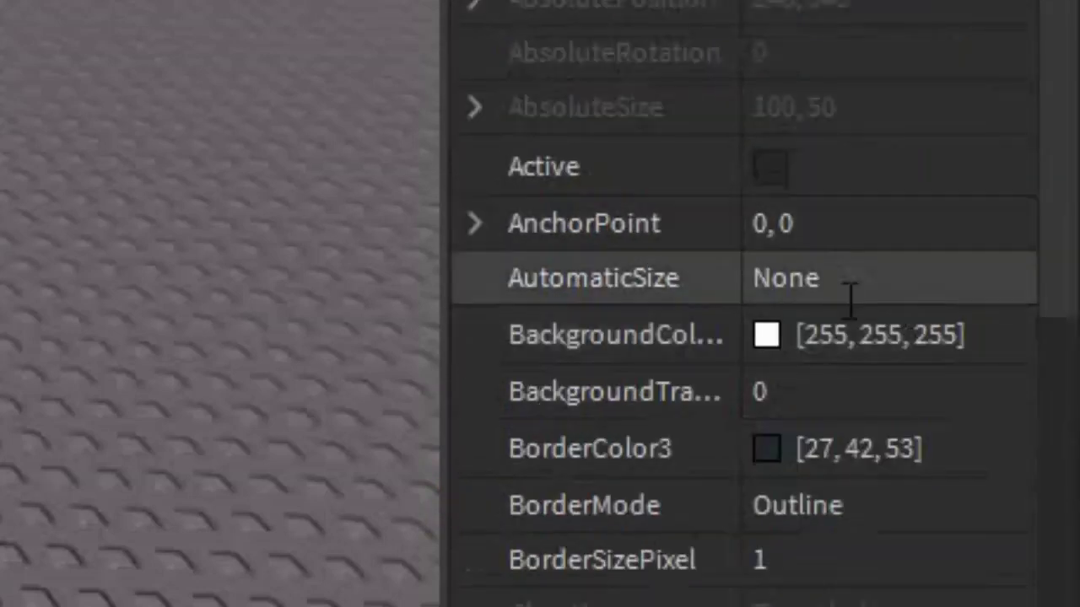
click(846, 409)
text(1)
key(Return)
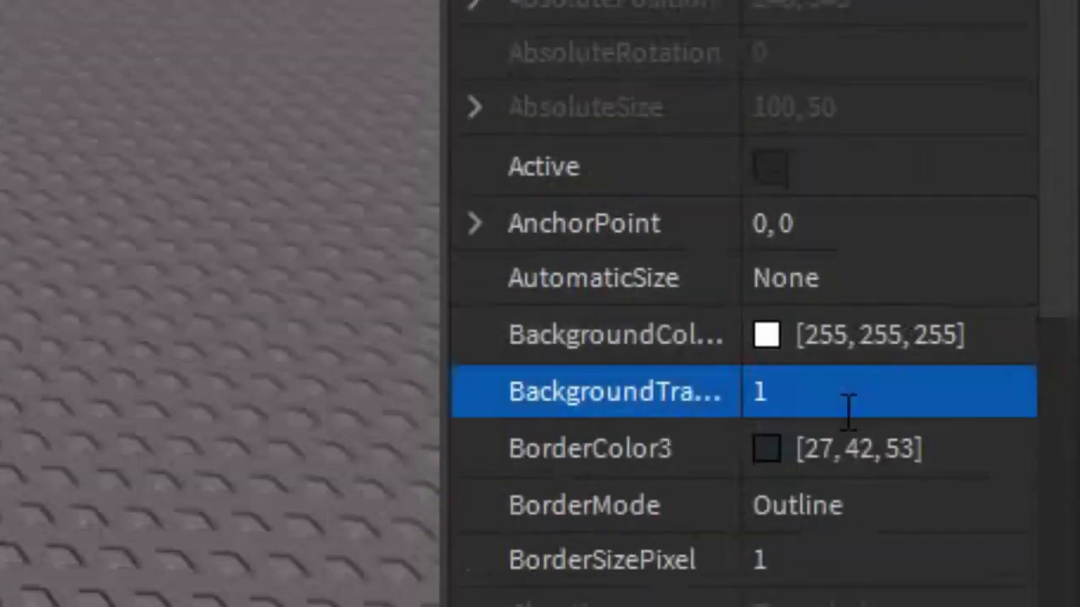
- Change the Keycardtext label's displayed text to "Keycard"
scroll(732, 410, down, 10)
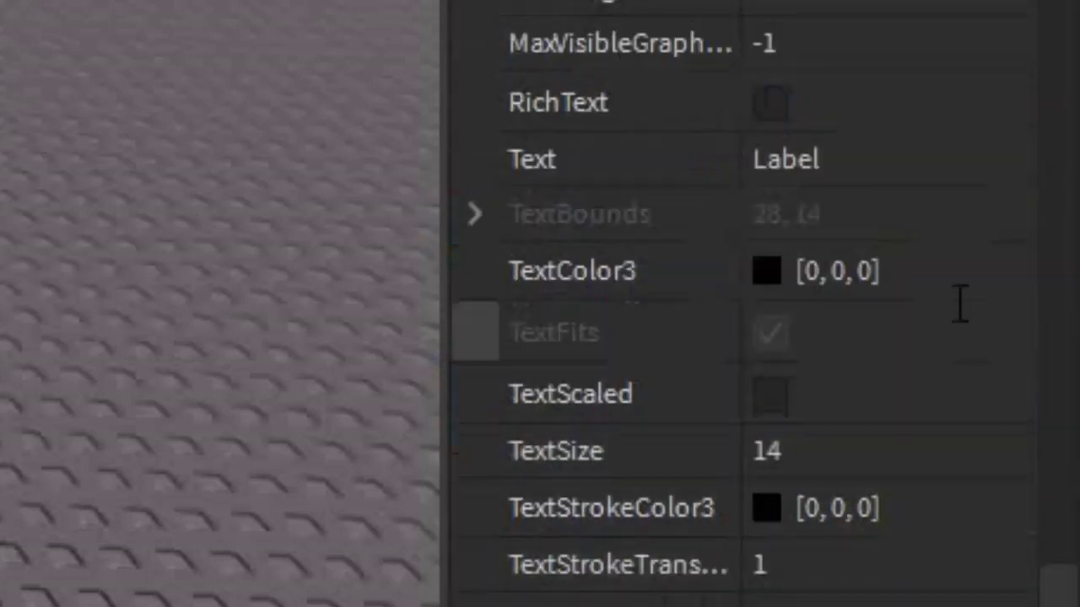
click(845, 173)
key(BackSpace)
text(Keycard)
key(Return)
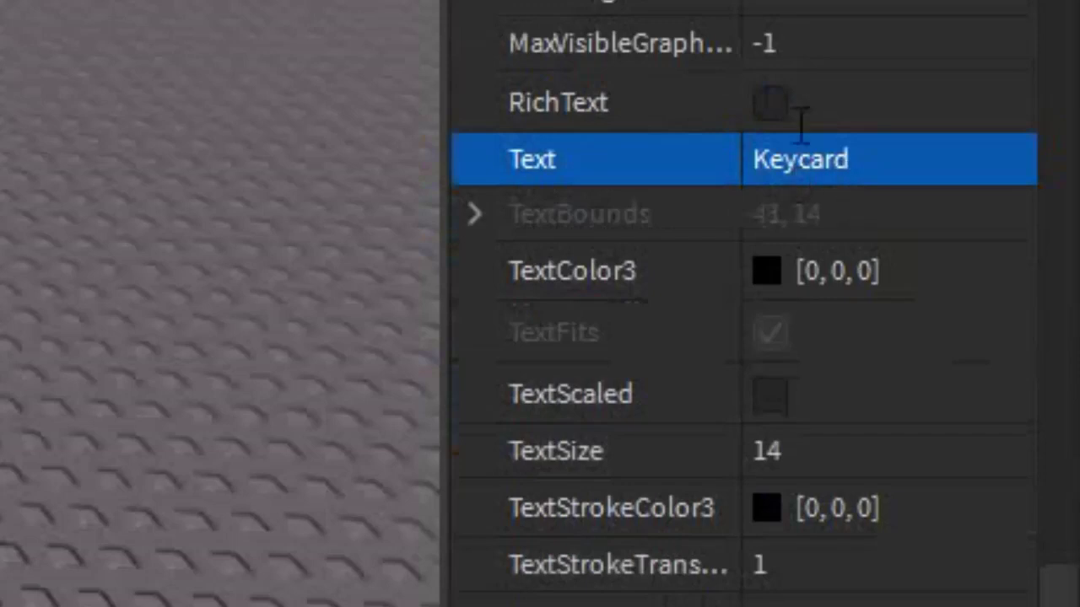
- Turn on text scaling for the Keycardtext label and set its text color to white (255, 255, 255)
click(769, 396)
click(767, 271)
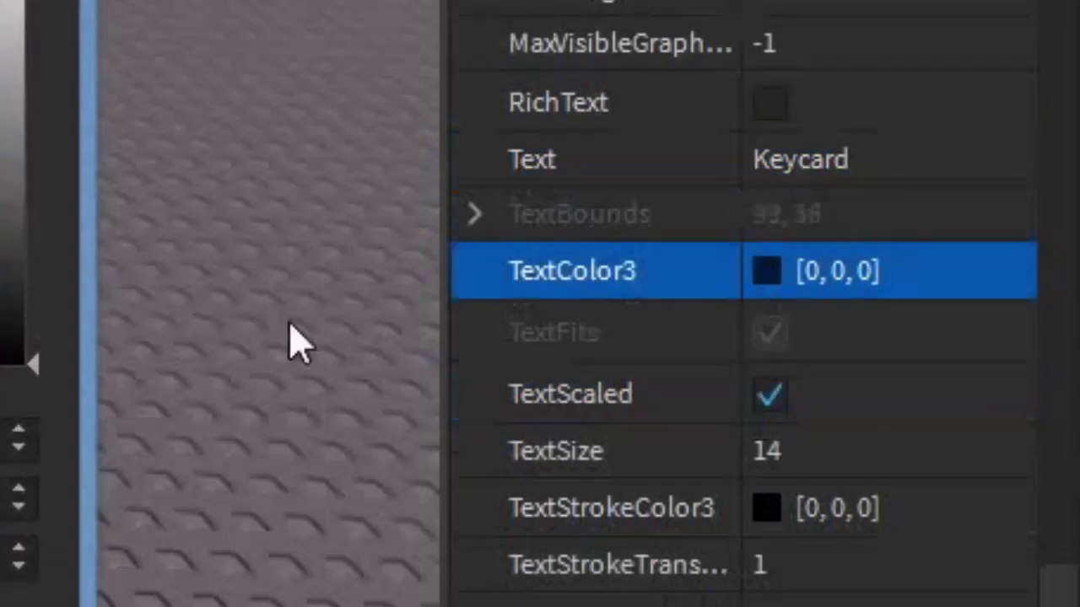
drag(8, 160, 9, 4)
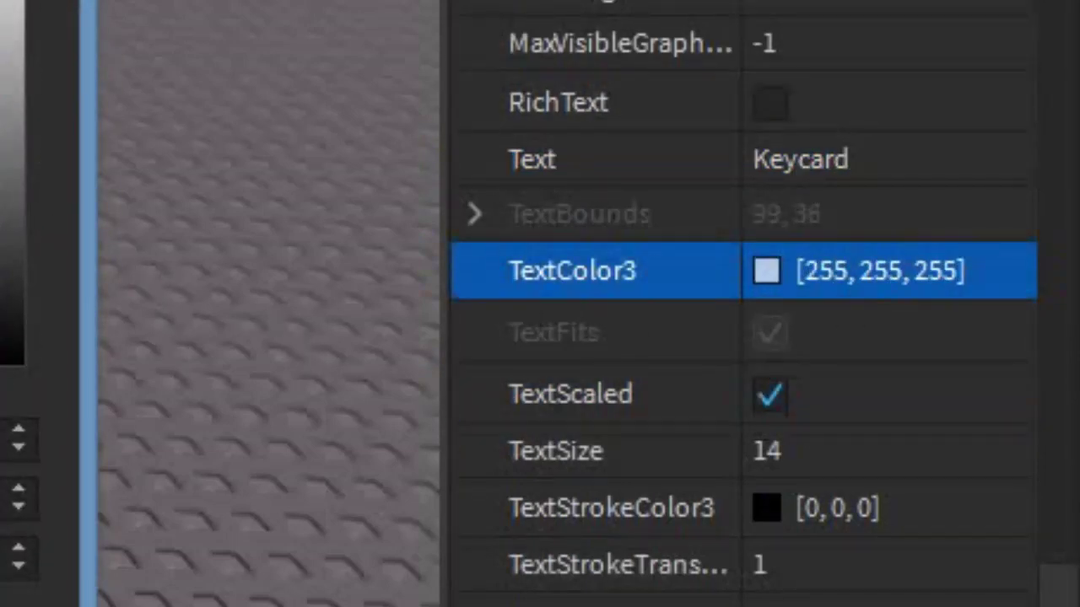
key(Return)
- Set the Keycardtext label's font to SourceSansBold and deselect the label
click(877, 3)
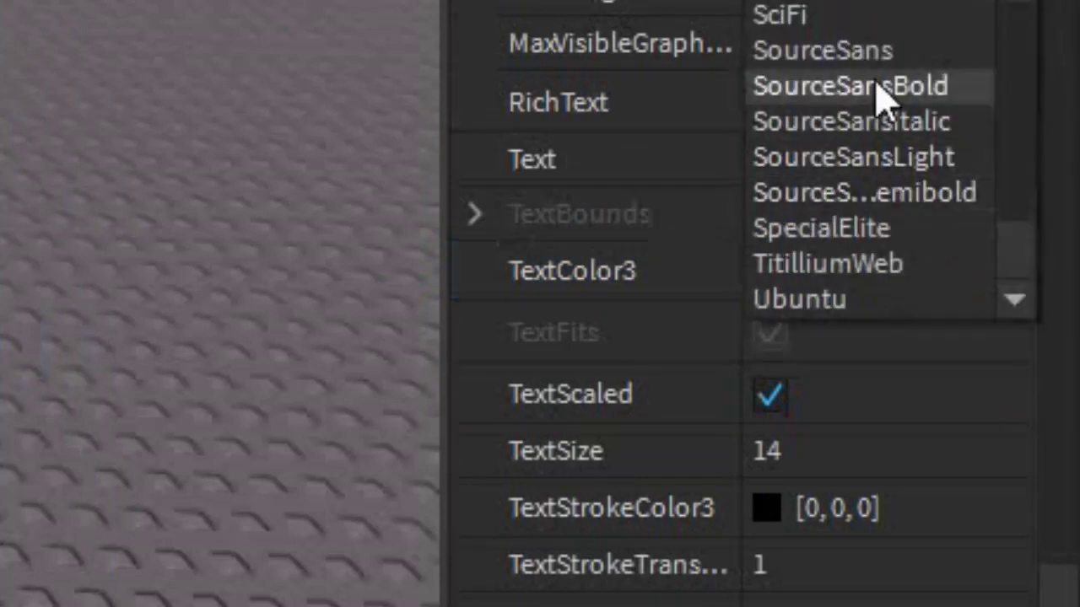
click(876, 84)
click(270, 473)
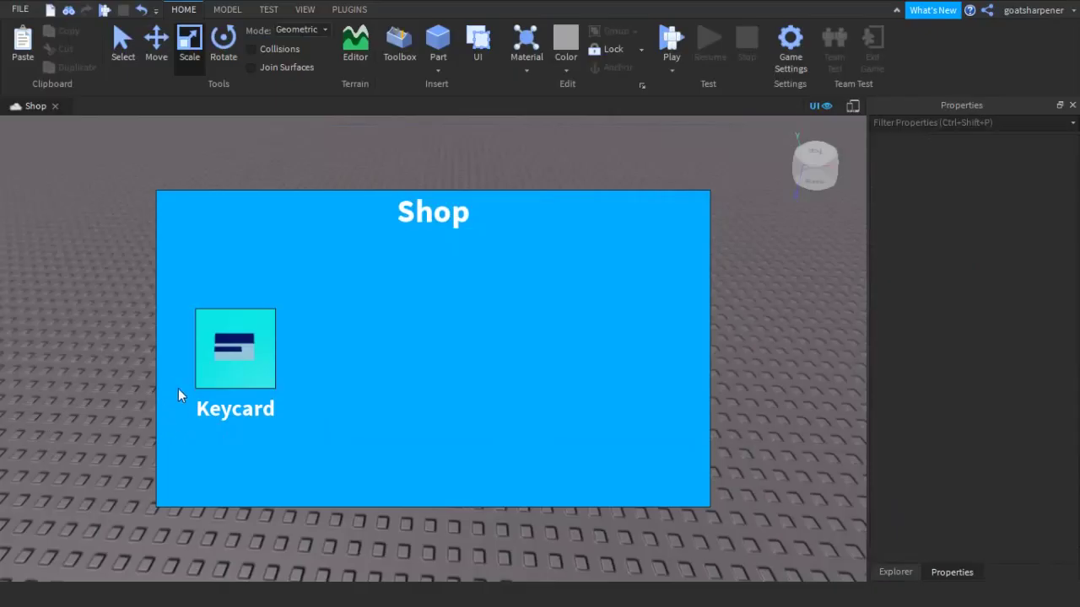
- Insert a LocalScript into the Keycard image button
click(892, 571)
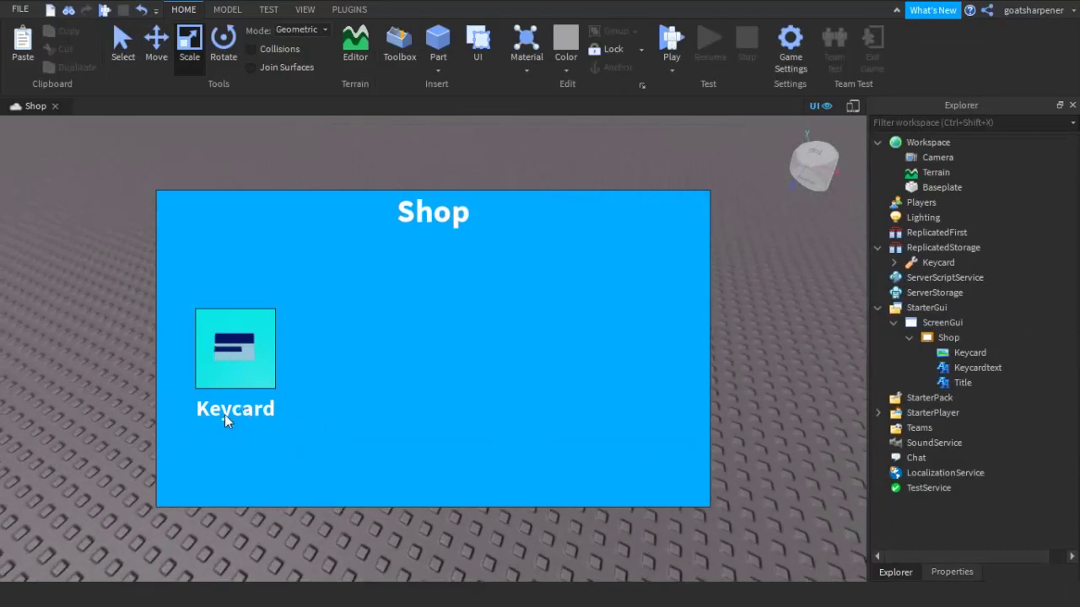
click(974, 369)
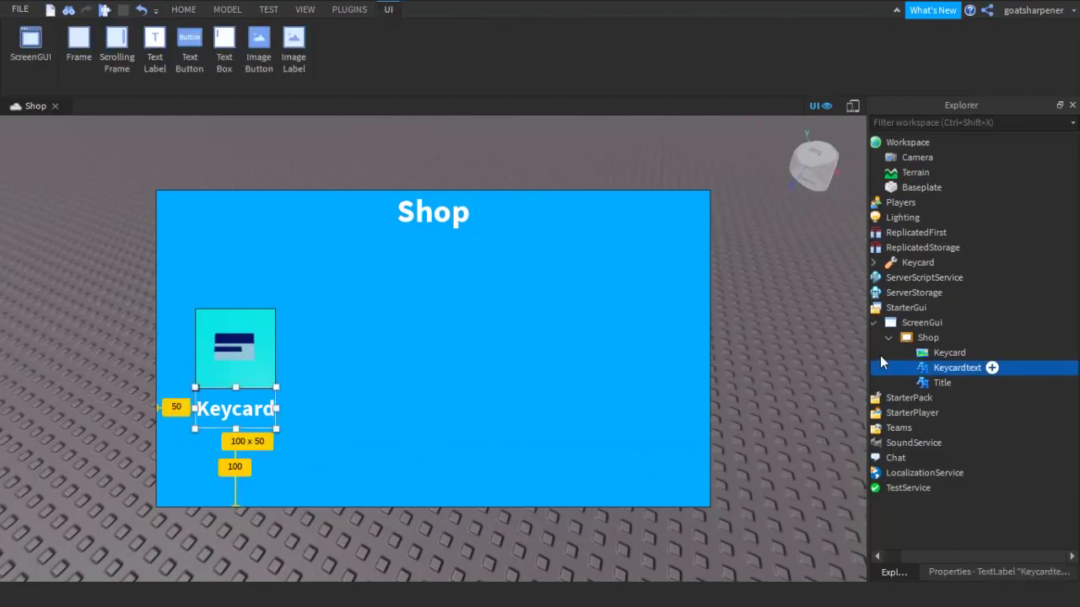
click(814, 466)
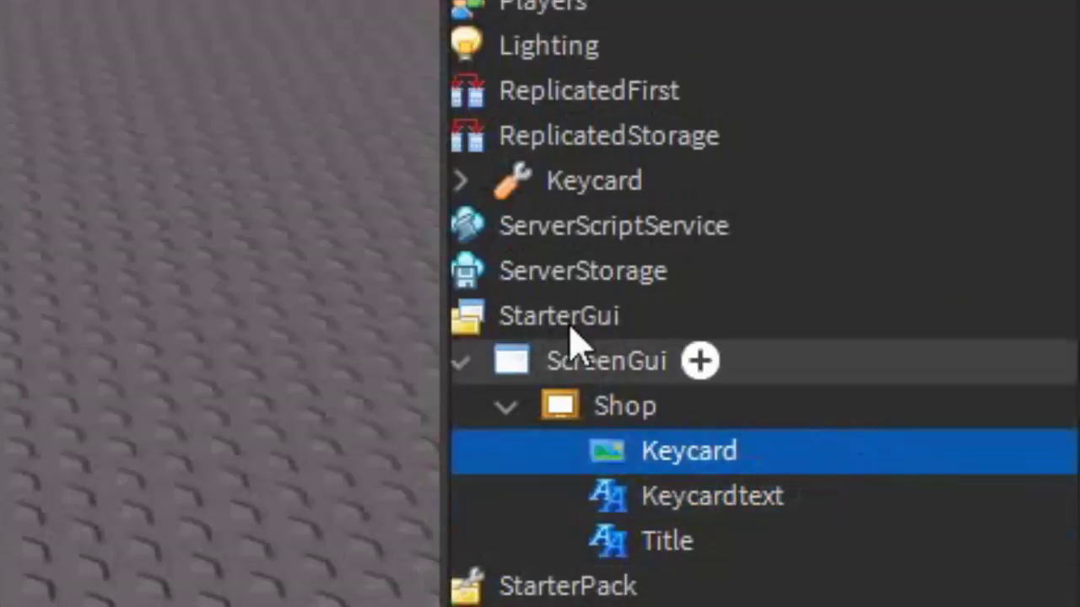
click(771, 451)
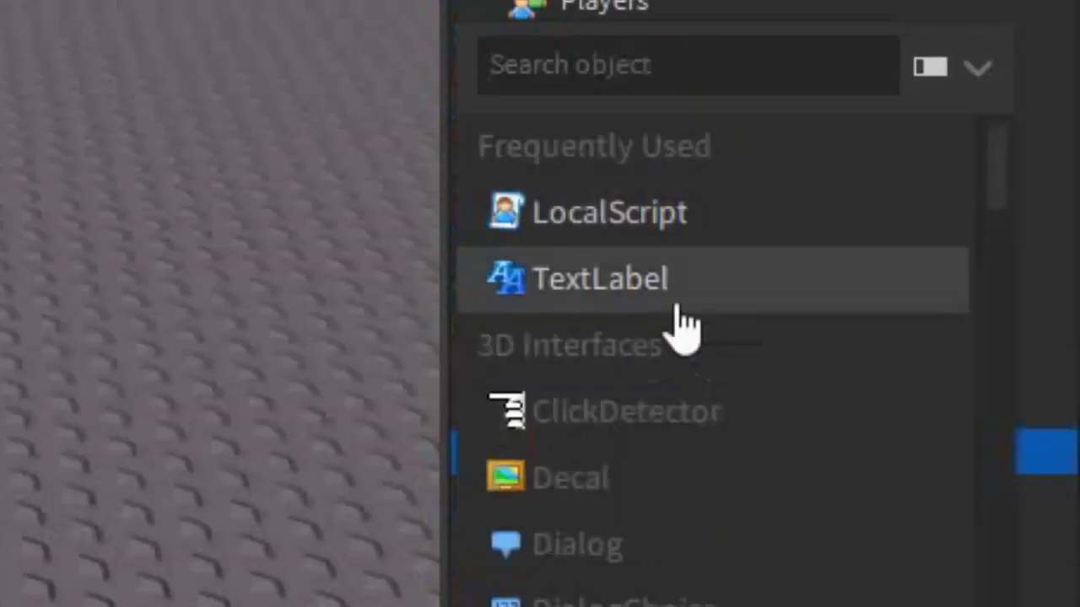
click(615, 241)
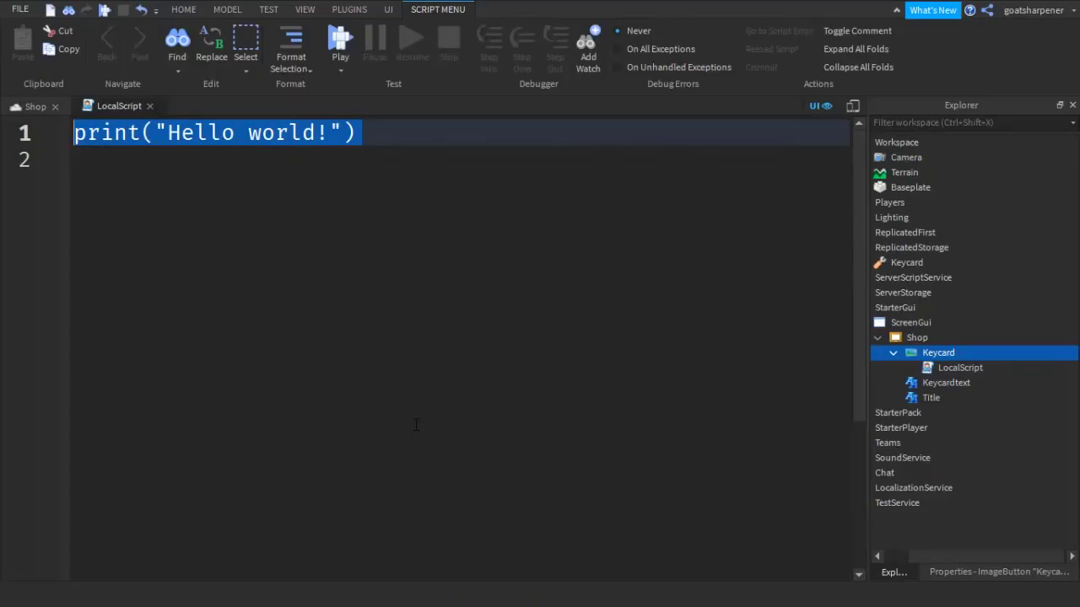
- Replace the LocalScript's default code with `local player = game.Players.LocalPlayer`
key(BackSpace)
text(lo)
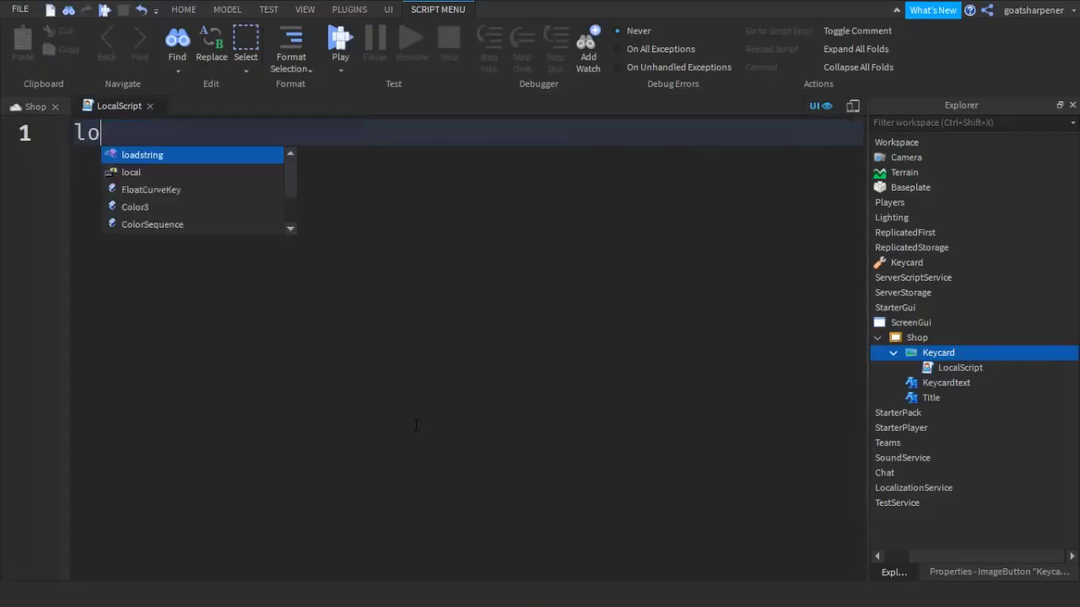
text(cal player = game.)
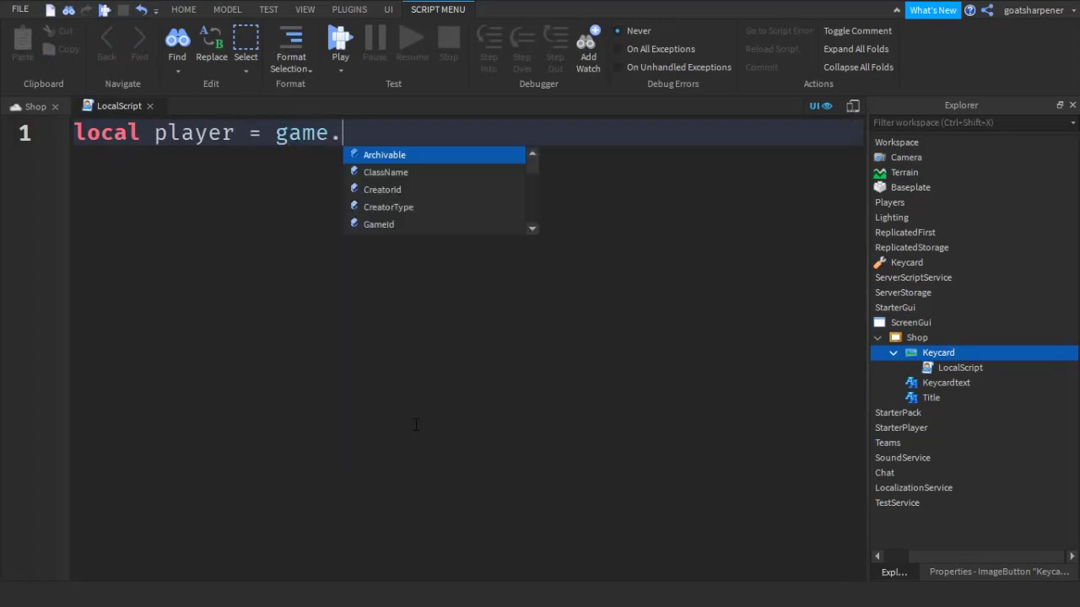
text(Players)
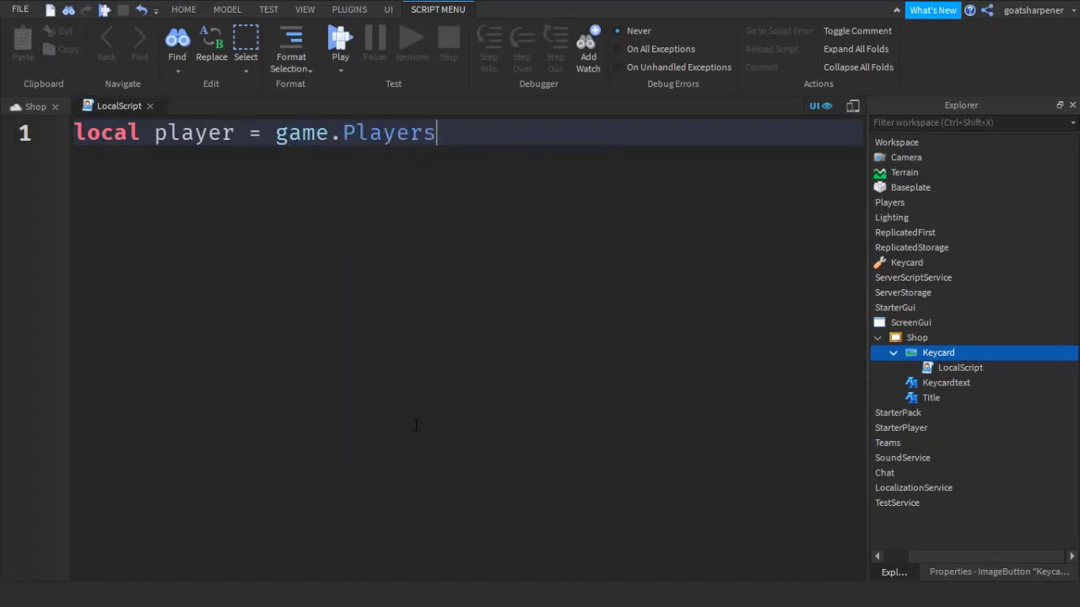
text(.L)
key(Return)
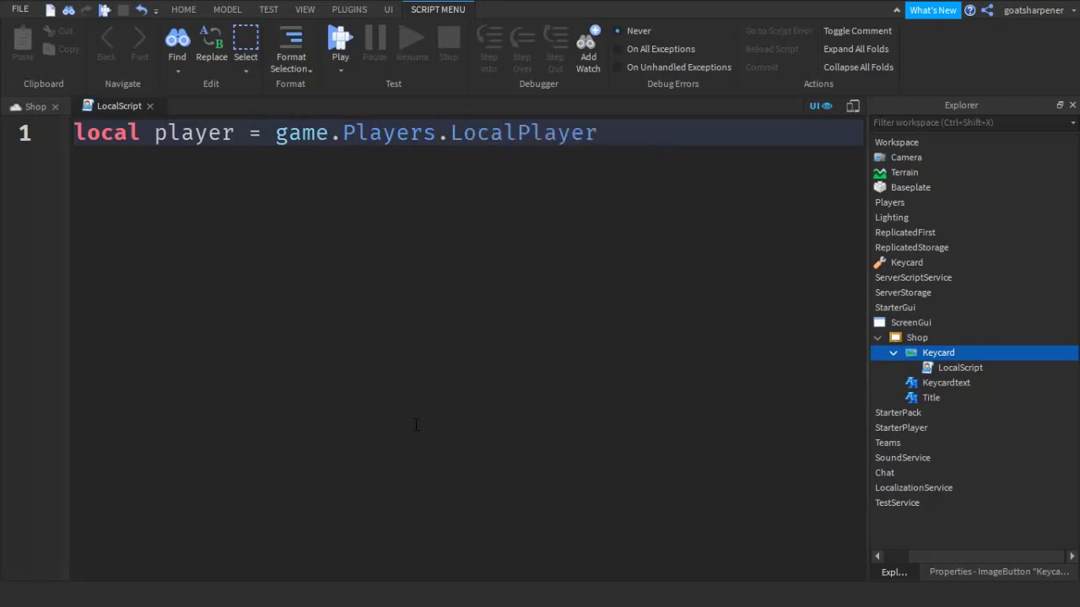
- Add a second line declaring the keycard variable: `local keycard = game.ReplicatedStorage.Keycard`
key(Return)
text(local )
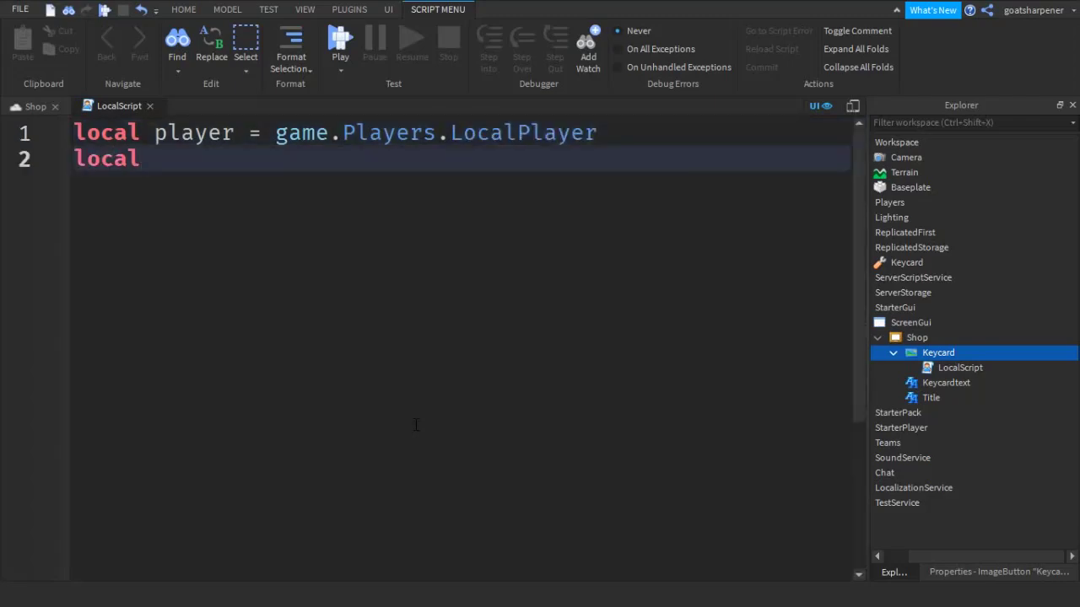
text(keycard = game.Repl)
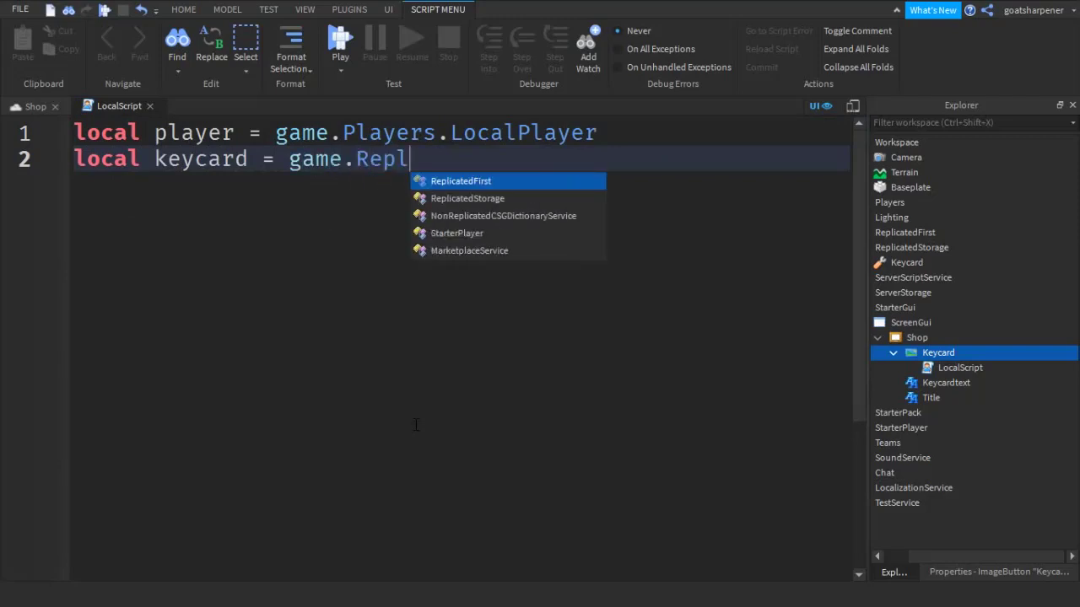
key(Down)
key(Return)
text(.Keycard)
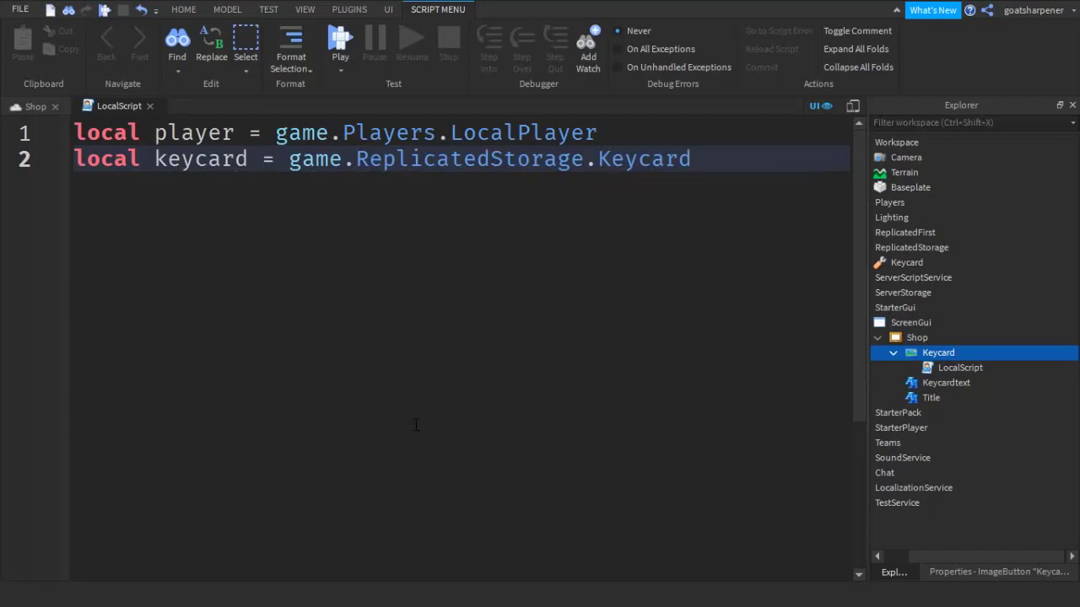
- Add a third line declaring the backpack variable: `local backpack = player.Backpack`
key(Return)
text(local)
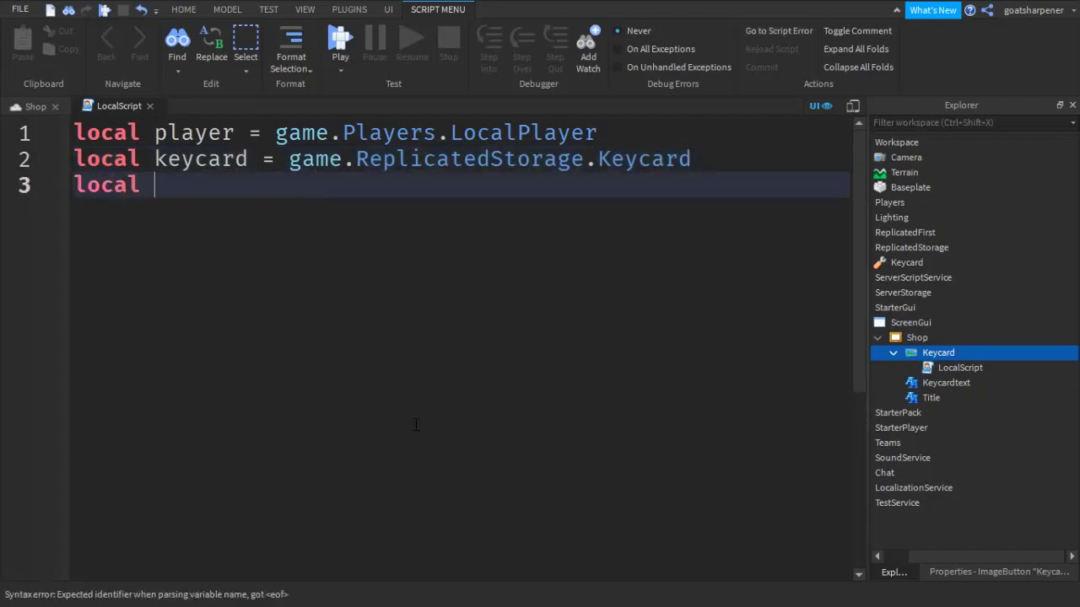
text( backpack = player.Backpack)
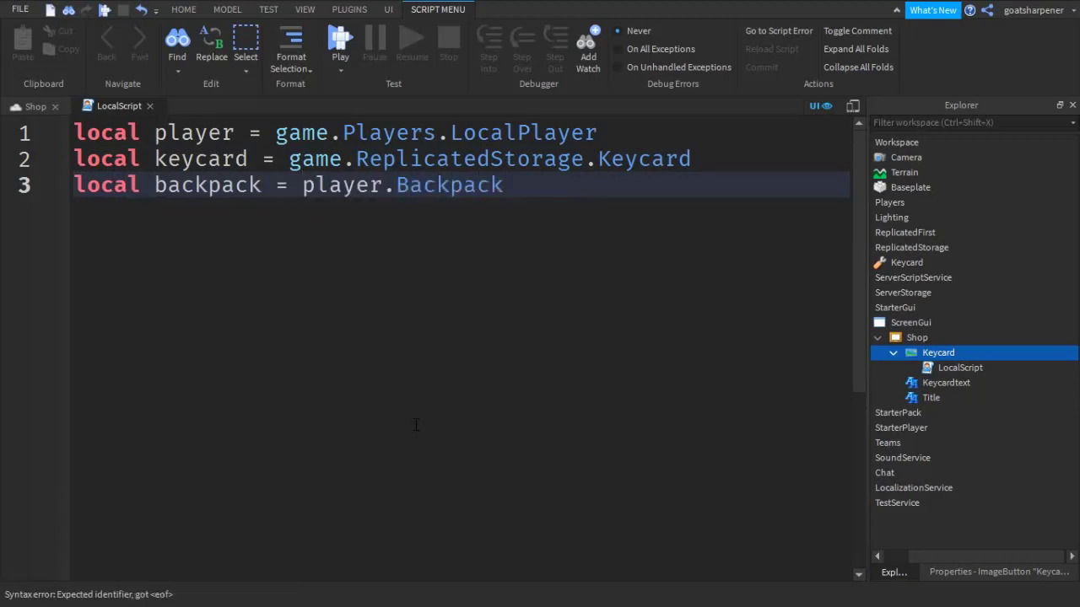
- Below the variables, after a blank line, add the click handler `script.Parent.MouseButton1Click:Connect(function()` with its closing `end)`
key(Return)
key(Return)
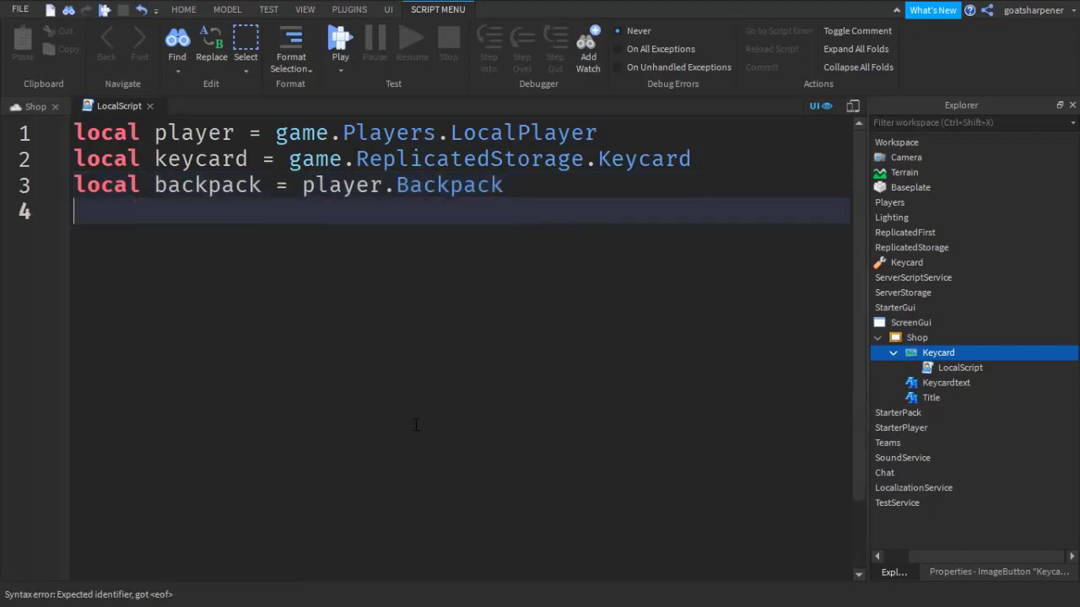
text(script.Parent)
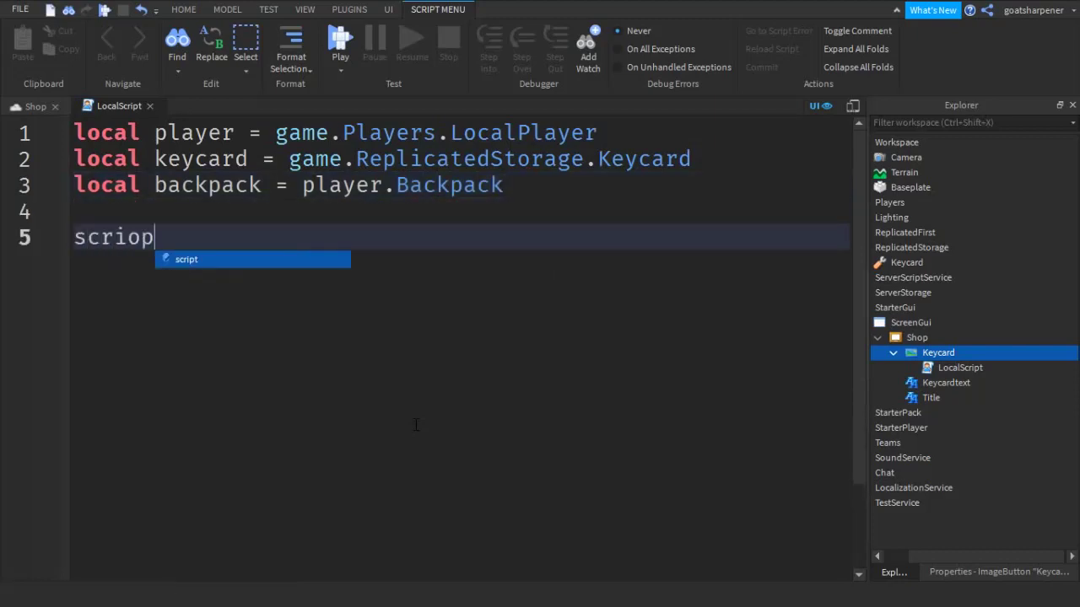
text(.Mou)
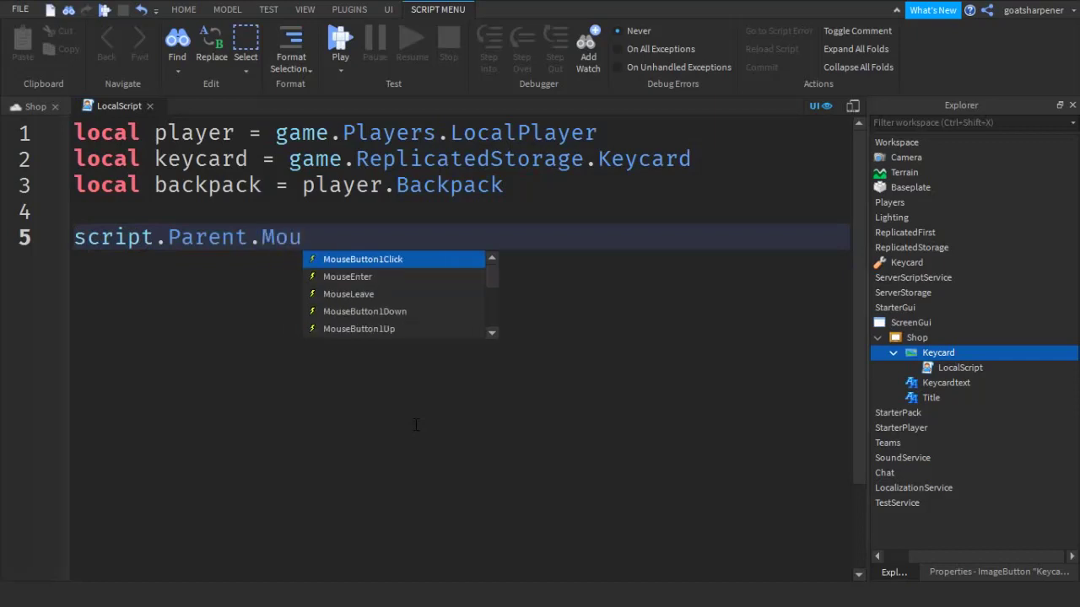
key(Tab)
text(:C)
key(Tab)
text(f)
key(Tab)
text(()
key(Delete)
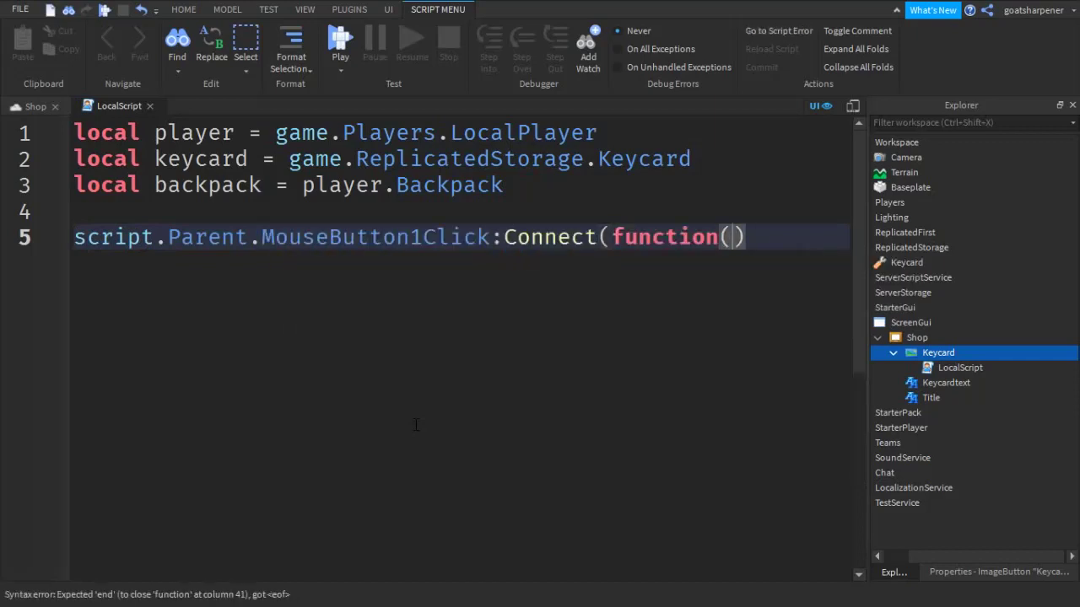
key(Return)
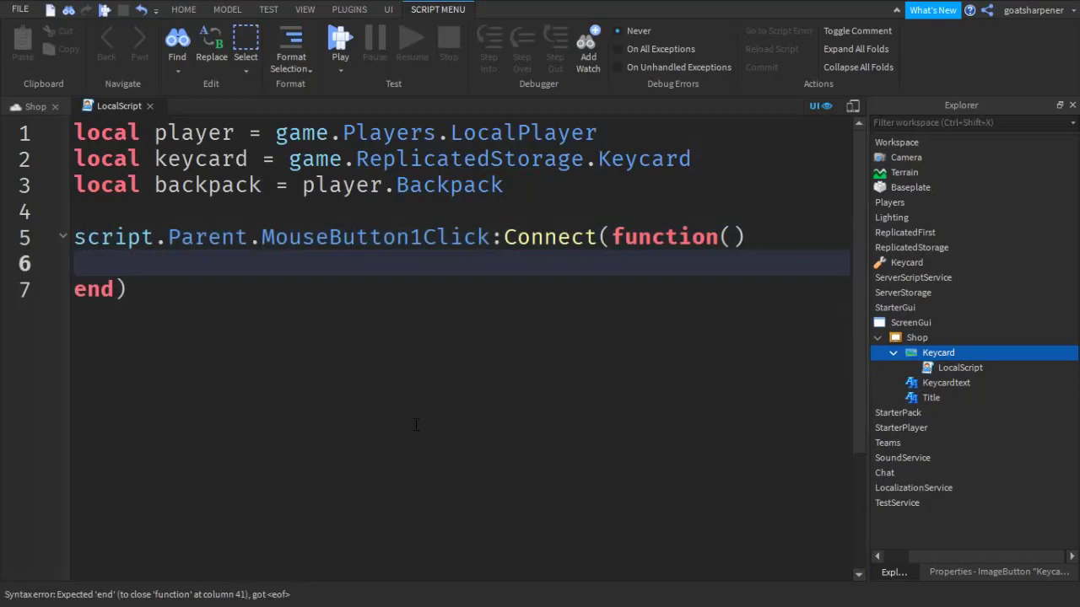
- Inside the click handler, write `keycard:Clone()` and, on the following line, `keycard.Parent = backpack`
text(keycard:Clone()
key(Return)
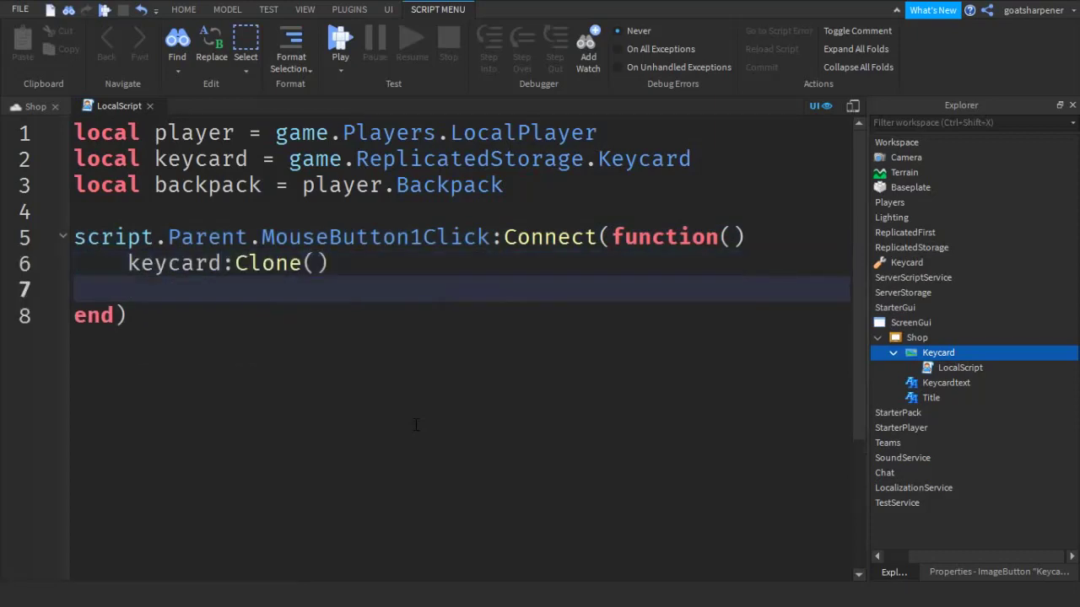
text(keycard.)
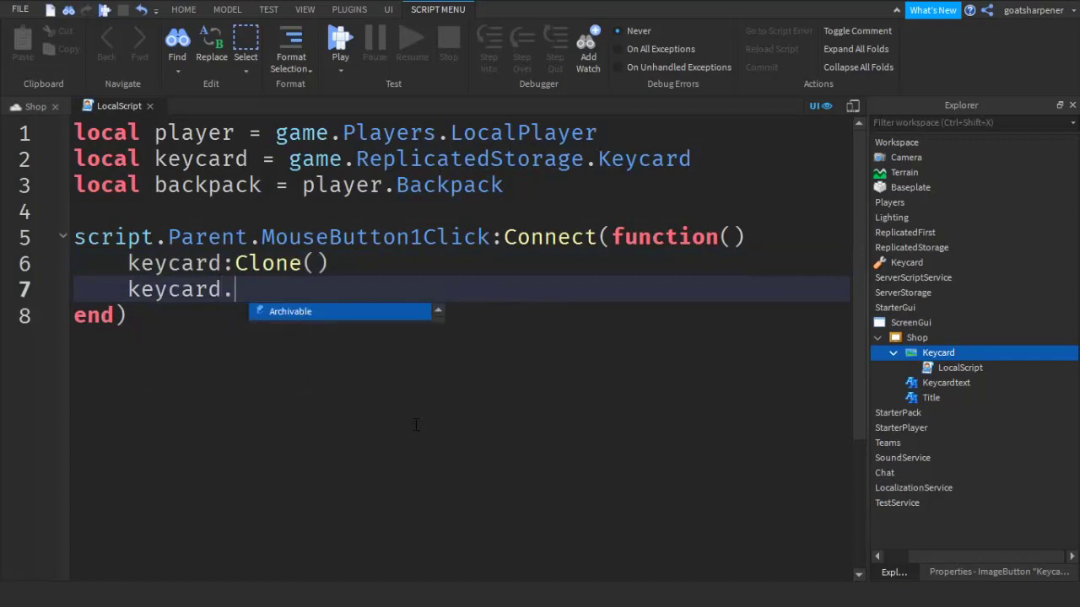
text(P)
key(Tab)
text(= backpack)
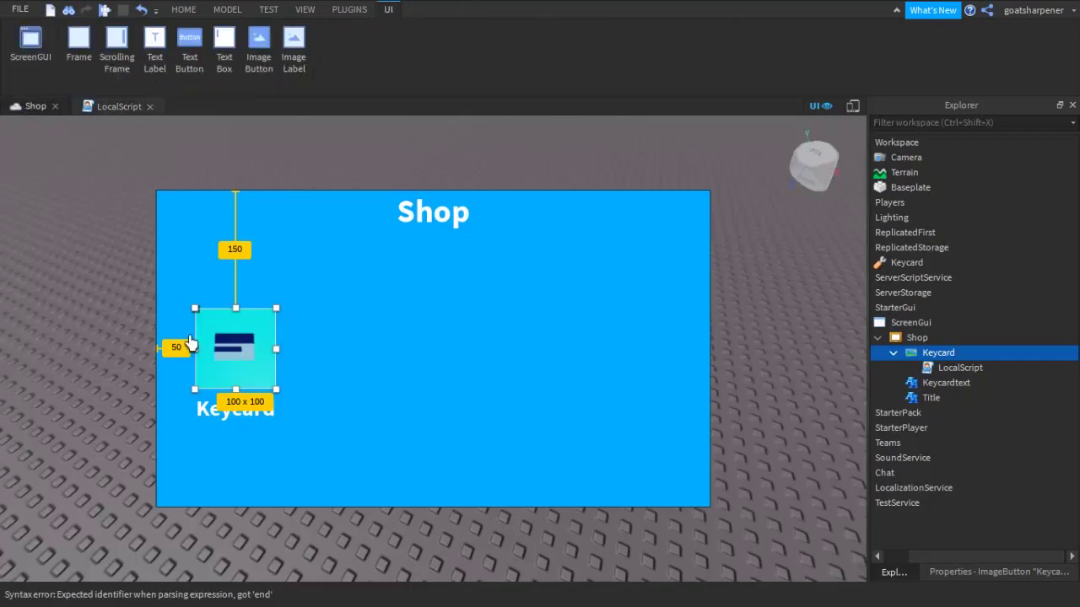
- Return to the Shop place view, insert a TextButton into the Shop frame and rename it Exit
click(525, 421)
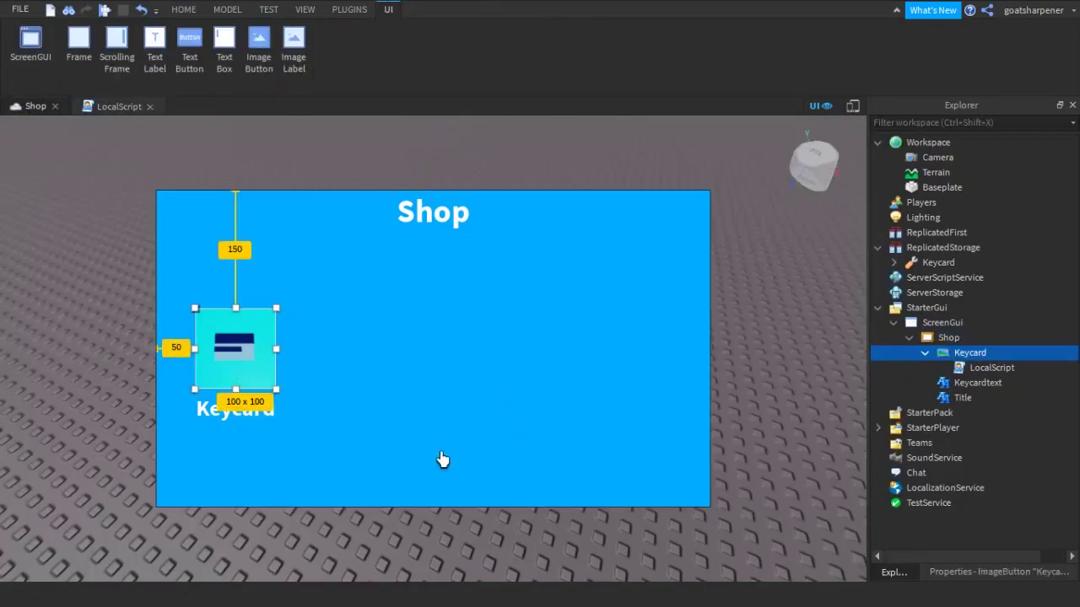
click(605, 387)
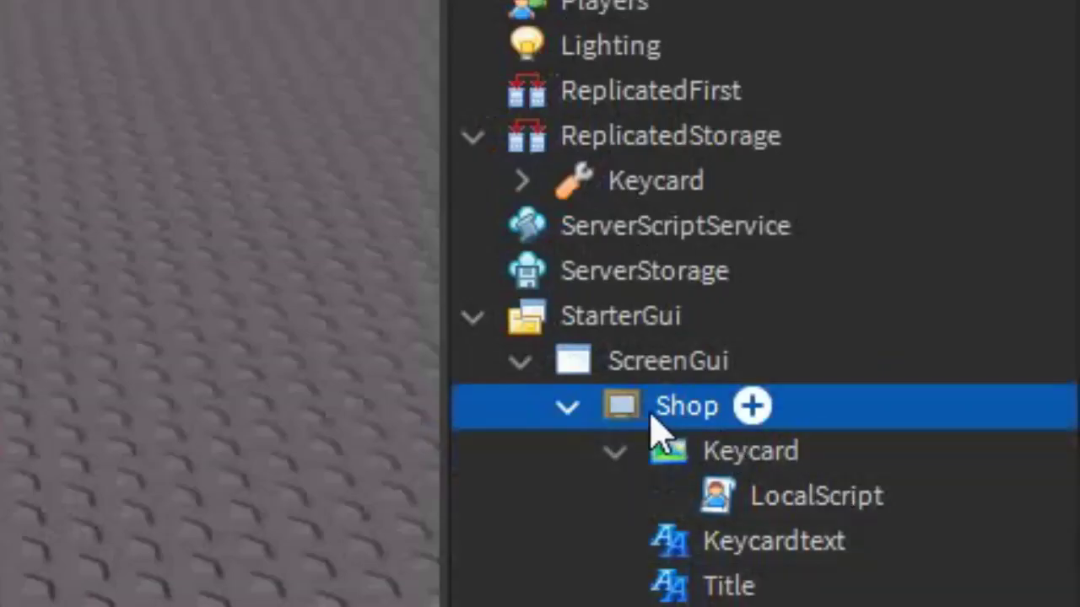
click(747, 410)
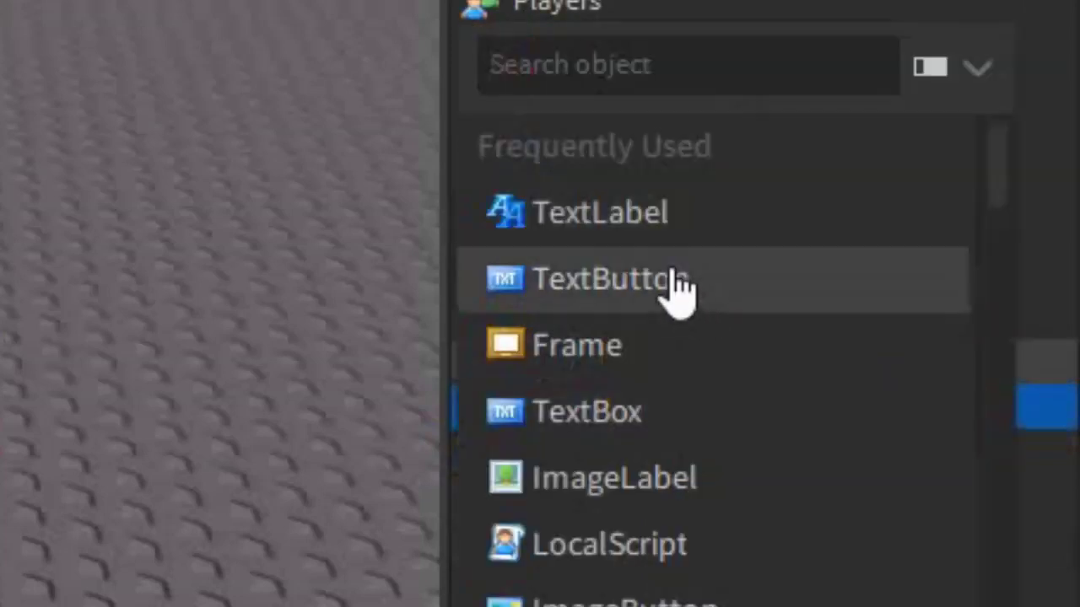
click(671, 278)
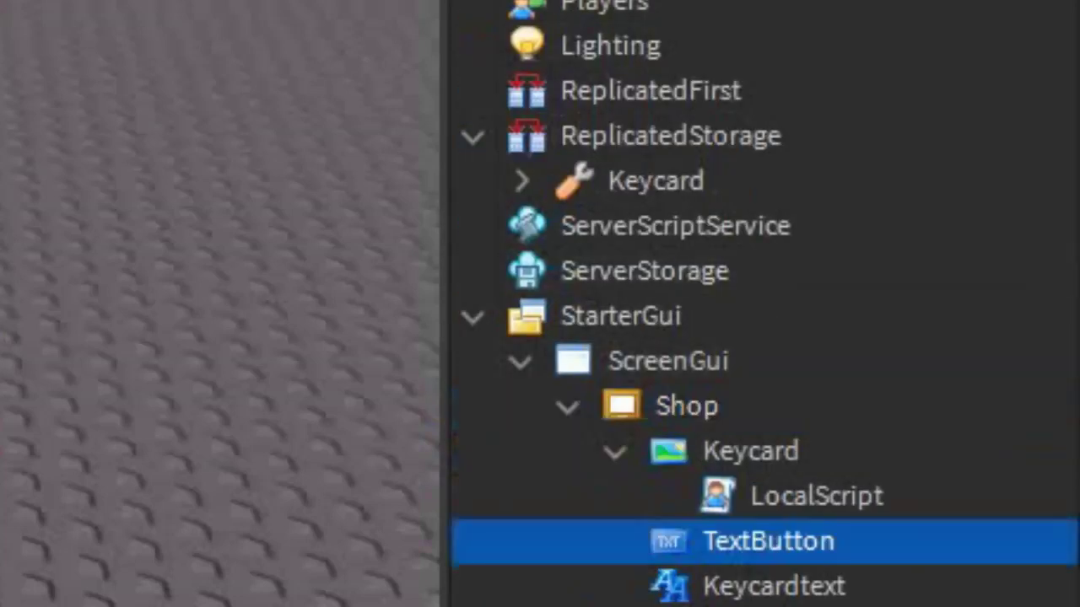
double_click(694, 552)
key(BackSpace)
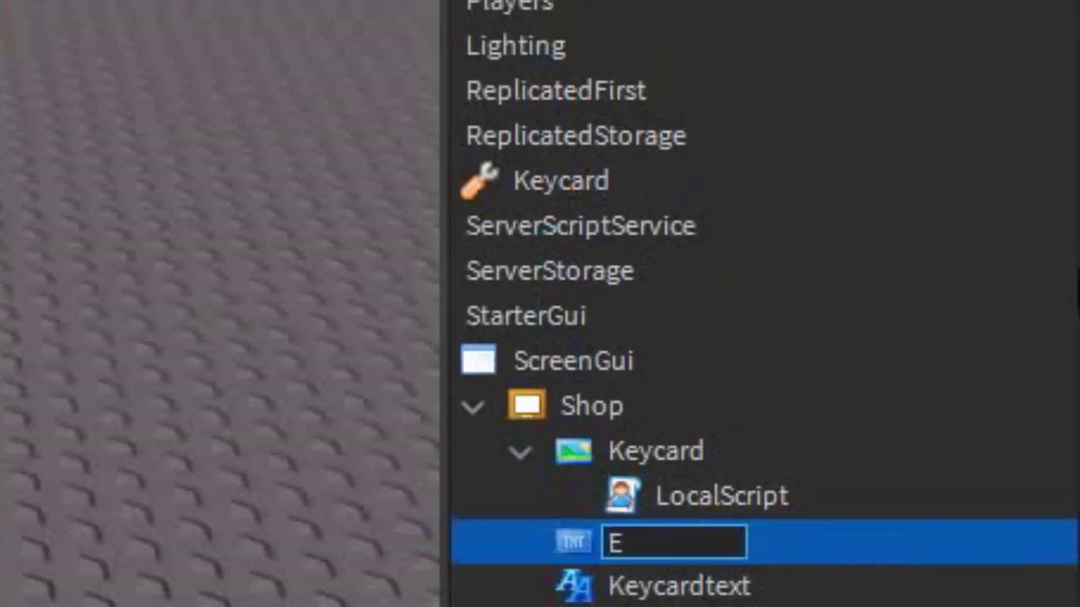
text(Exit)
key(Return)
- Move the Exit button into the Shop frame's upper-right corner at a size of 50 x 50 and deselect it
drag(320, 213, 618, 226)
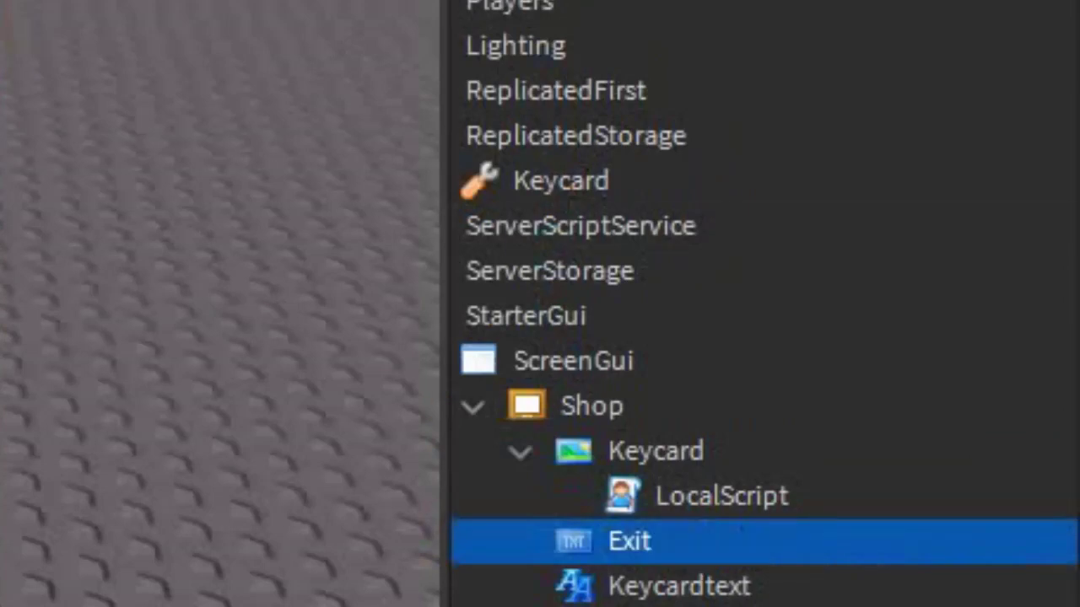
drag(550, 216, 665, 197)
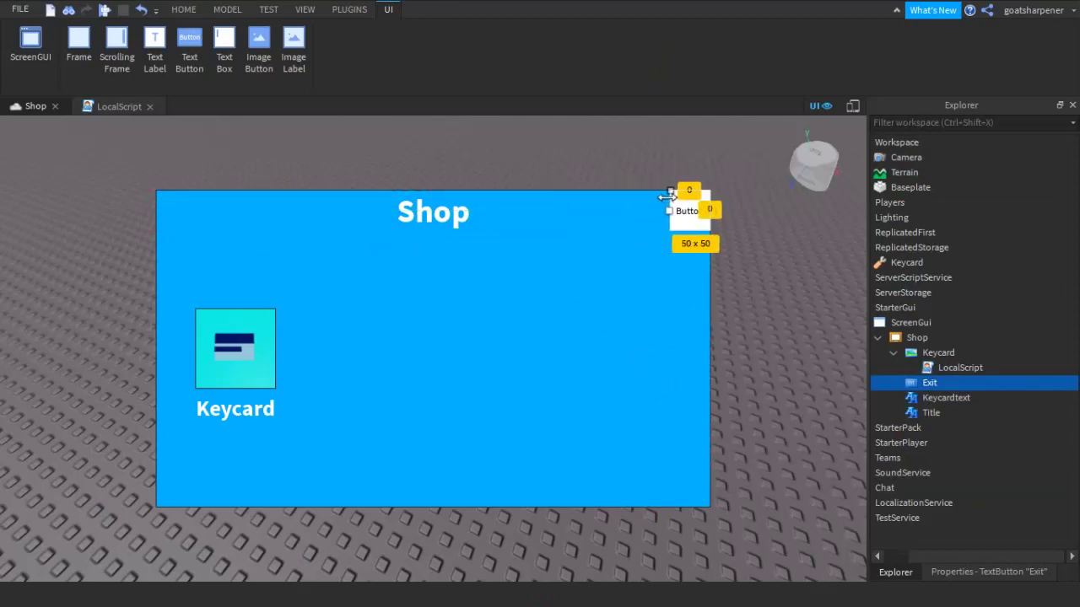
click(810, 332)
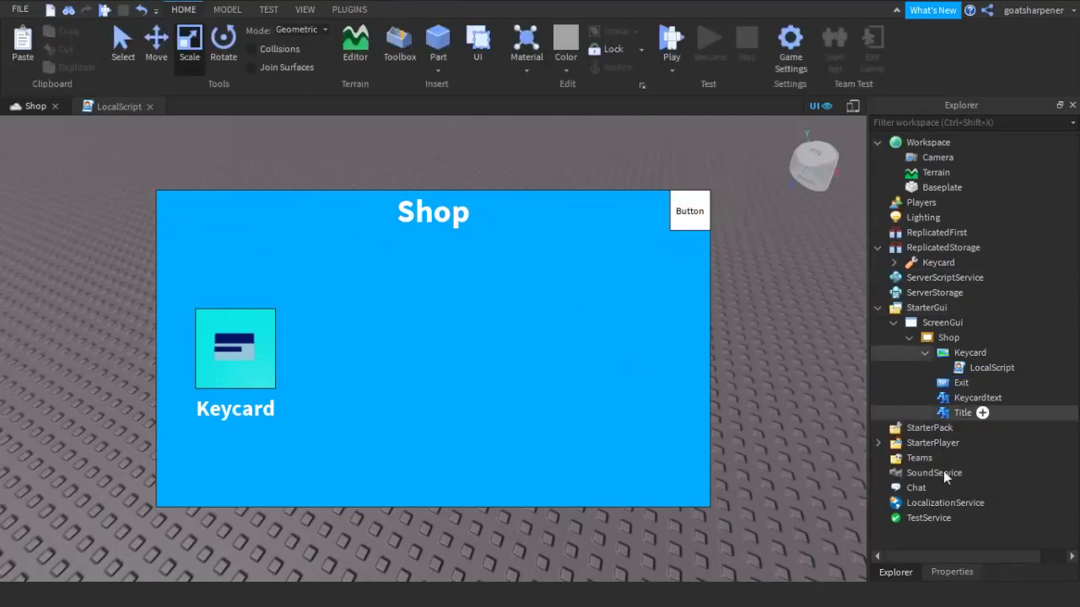
- Insert a TextButton into the ScreenGui and move it to the lower left, about 48 from the left edge and 145 from the bottom
click(970, 324)
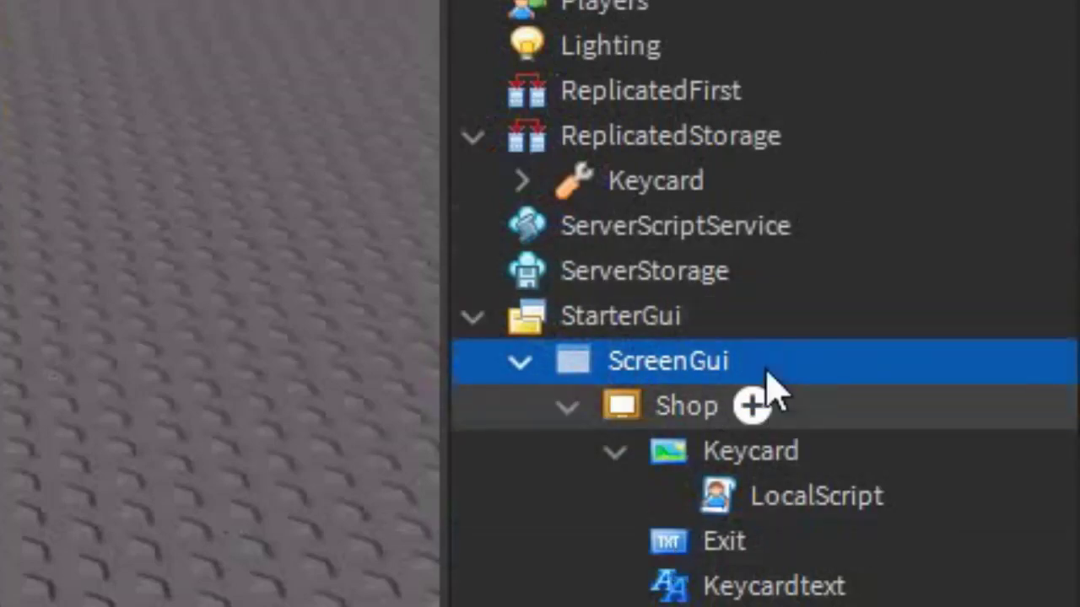
click(762, 361)
click(696, 295)
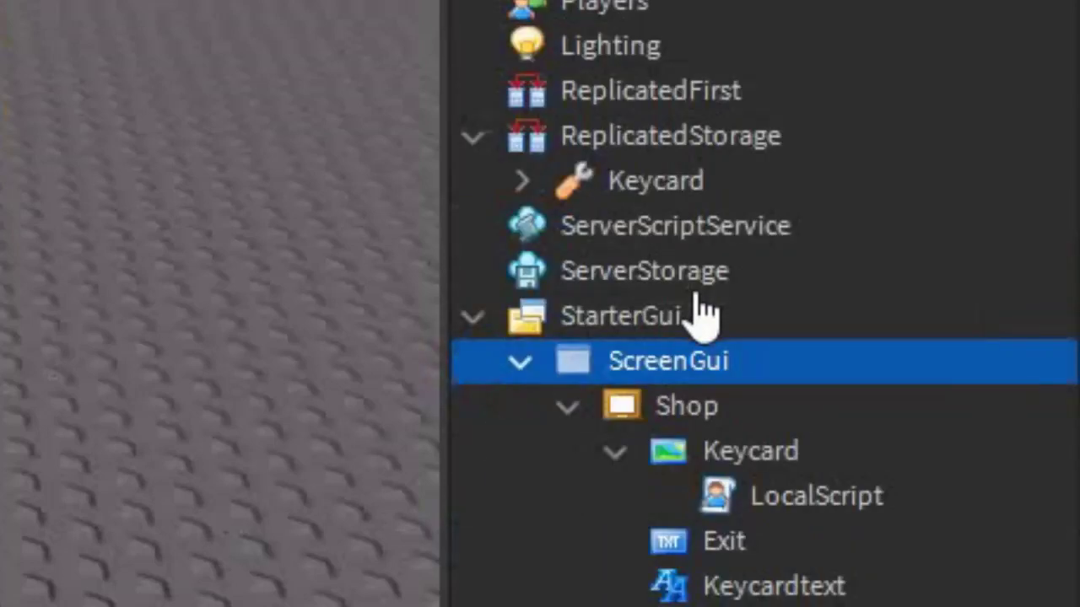
drag(186, 393, 97, 454)
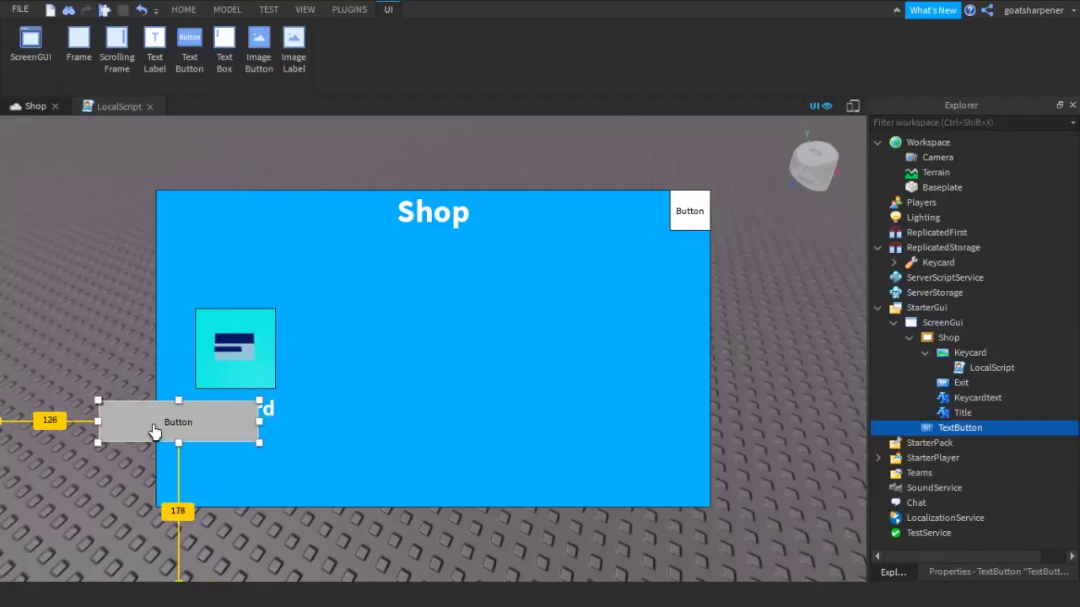
- Rename the new TextButton under the ScreenGui to Openshop
double_click(950, 431)
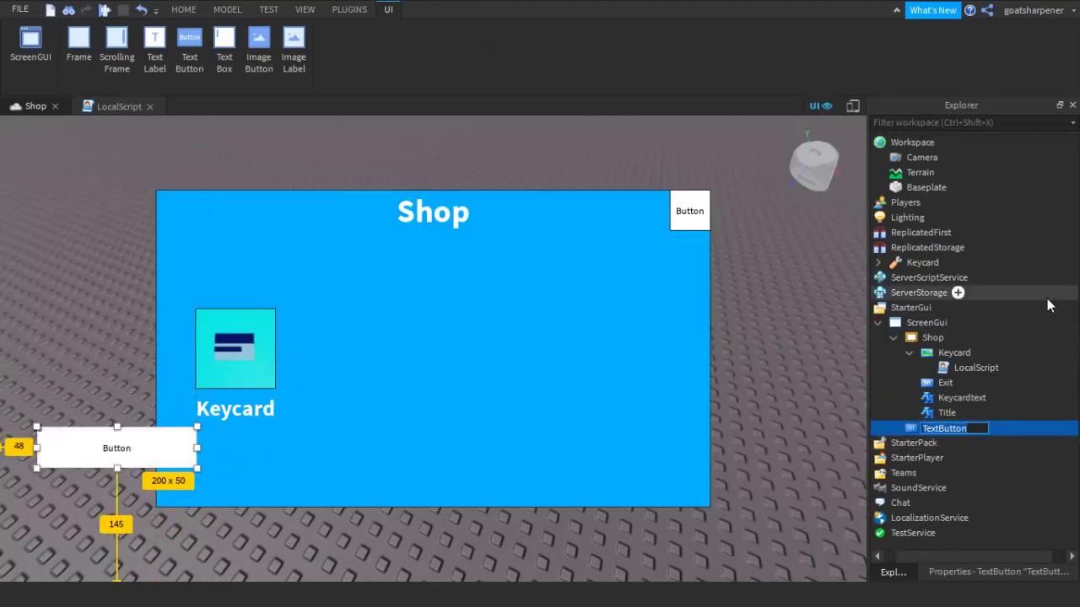
key(BackSpace)
text(Openshop)
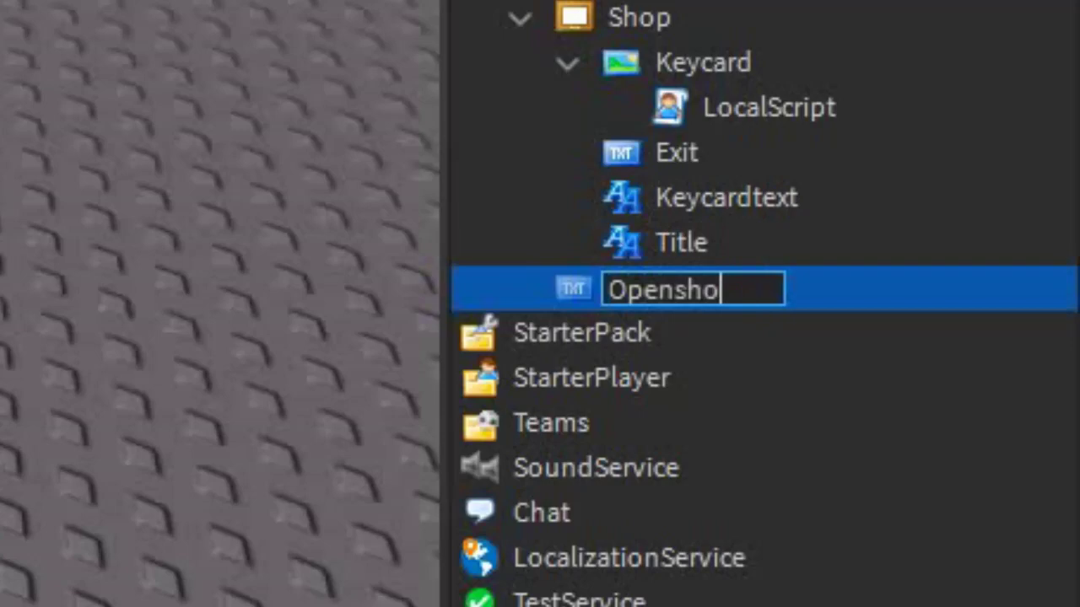
key(Return)
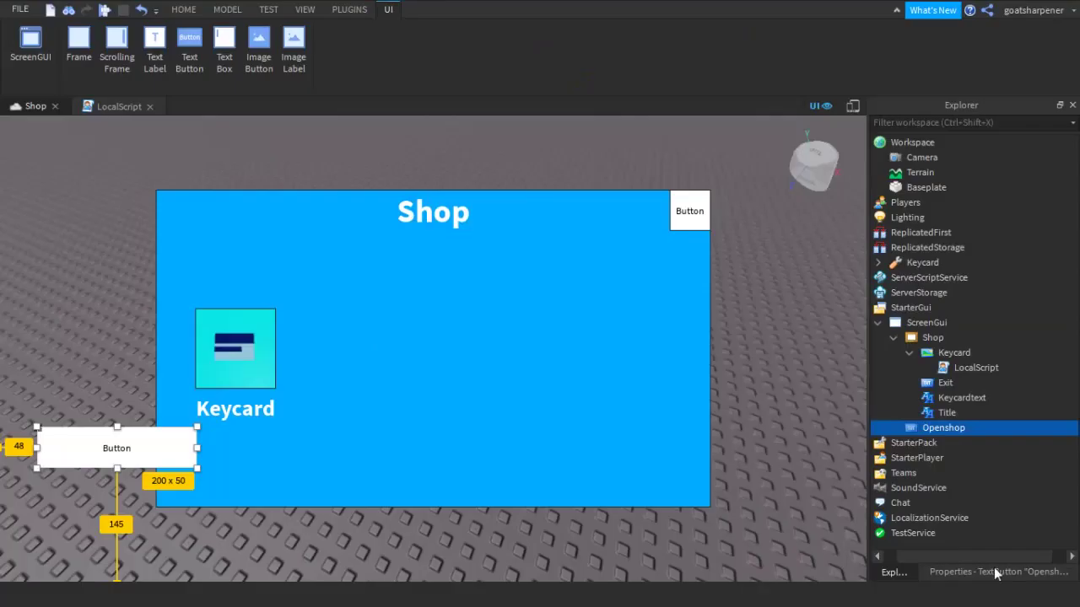
- Set the Openshop button's background color to blue (0, 85, 255)
click(958, 586)
click(905, 577)
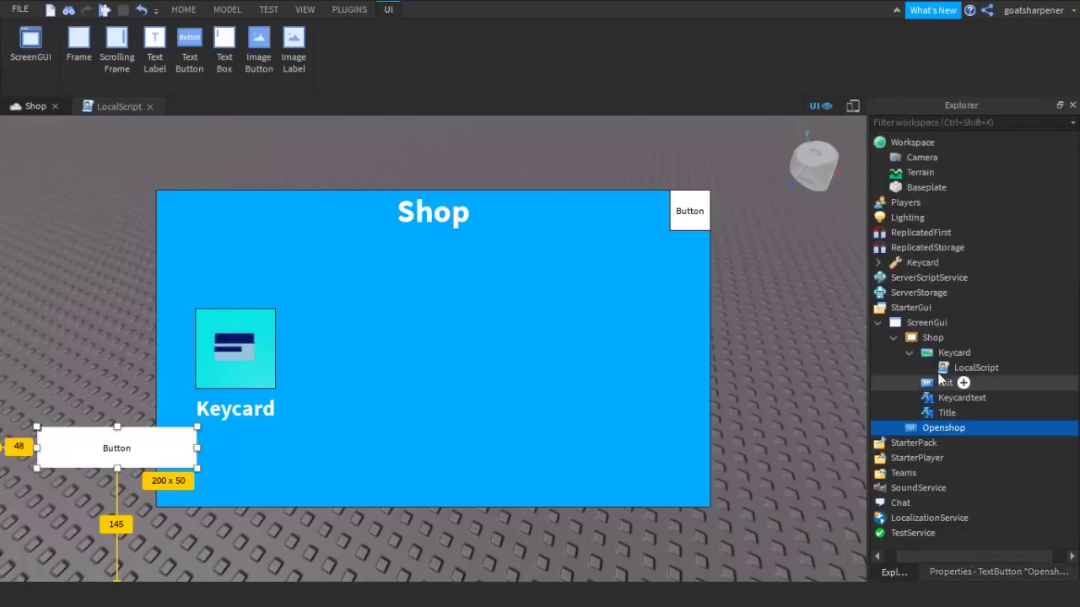
click(972, 579)
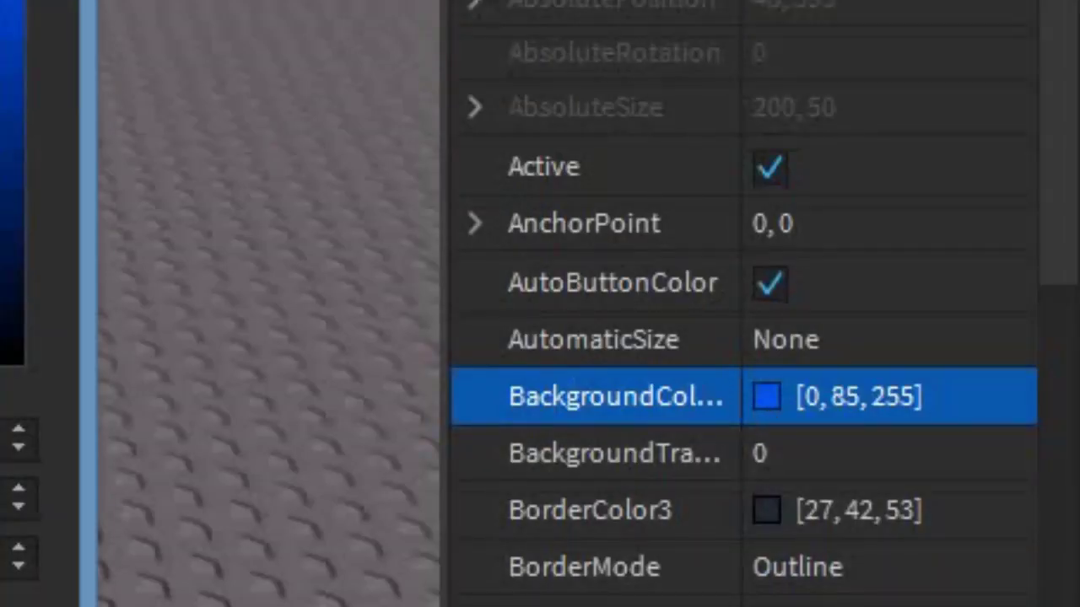
- Change the Openshop button's displayed text to "Shop"
click(855, 313)
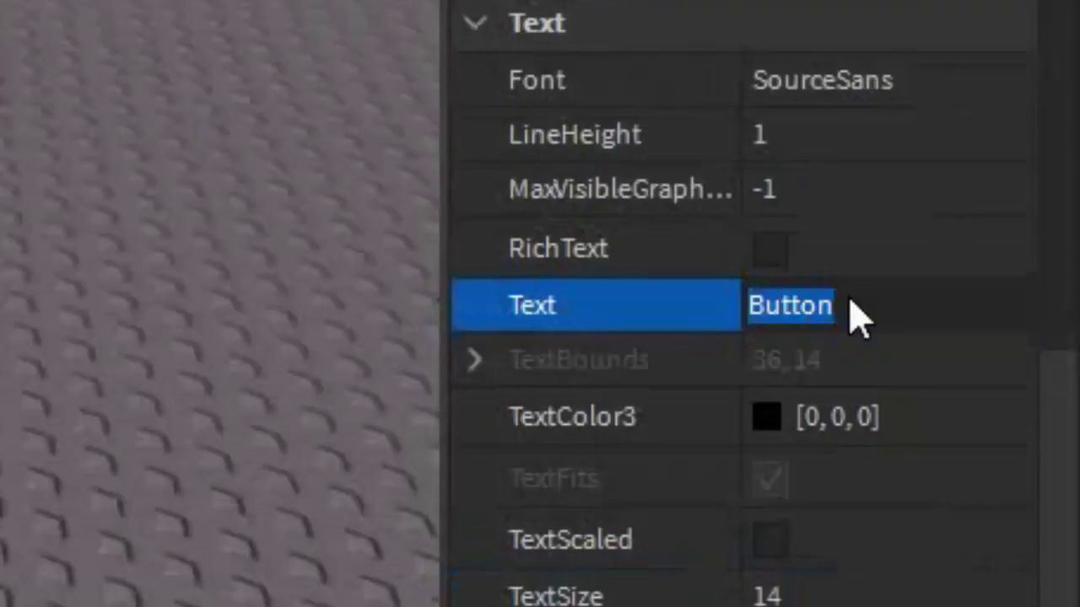
key(BackSpace)
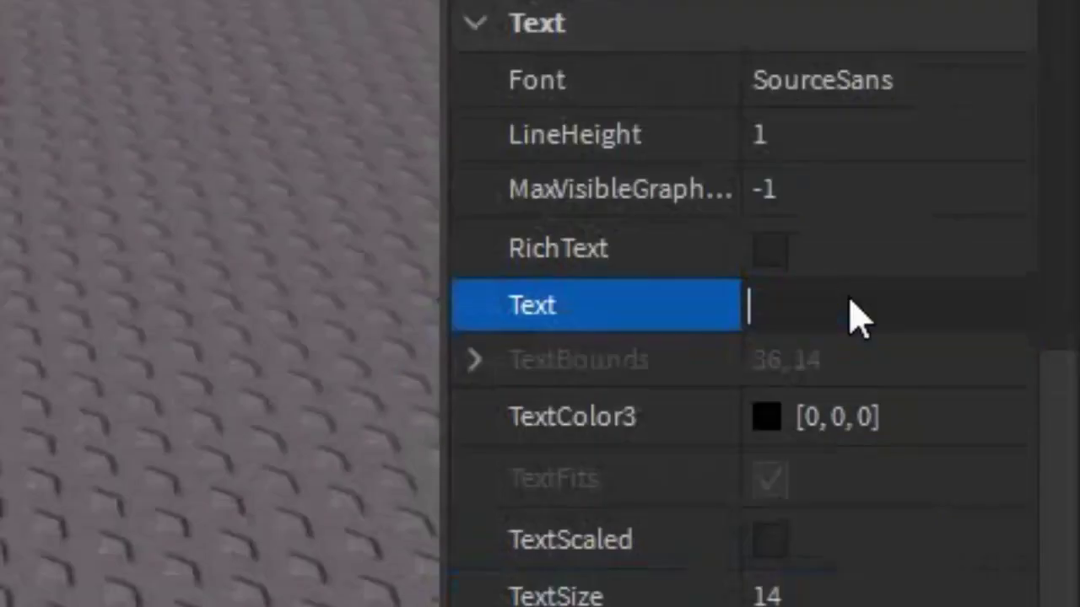
key(Return)
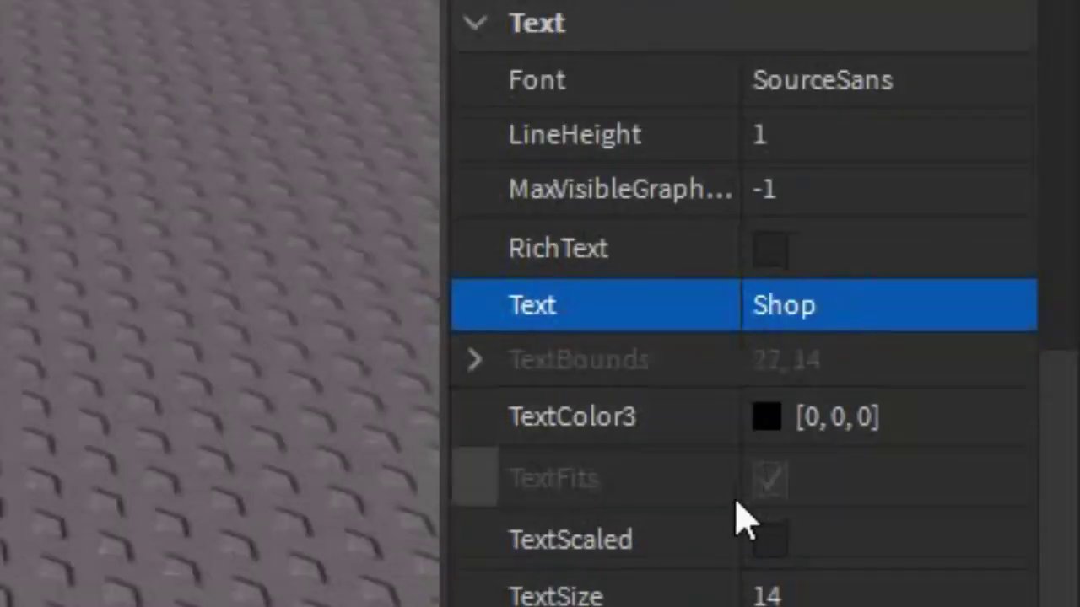
- Turn on text scaling for the Openshop button and set its text color to white (255, 255, 255)
click(763, 543)
click(766, 417)
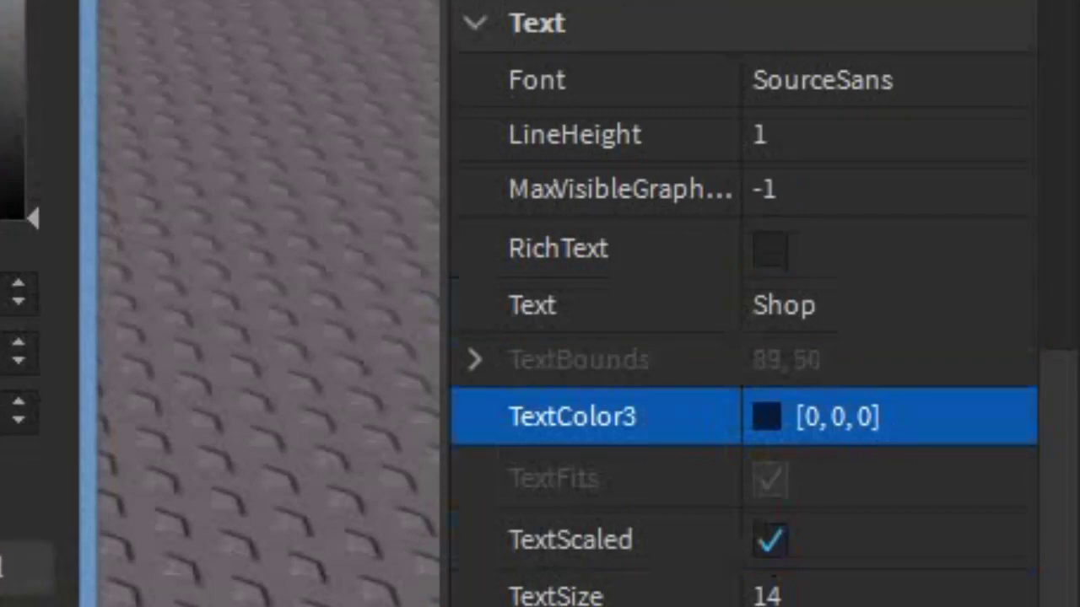
key(Return)
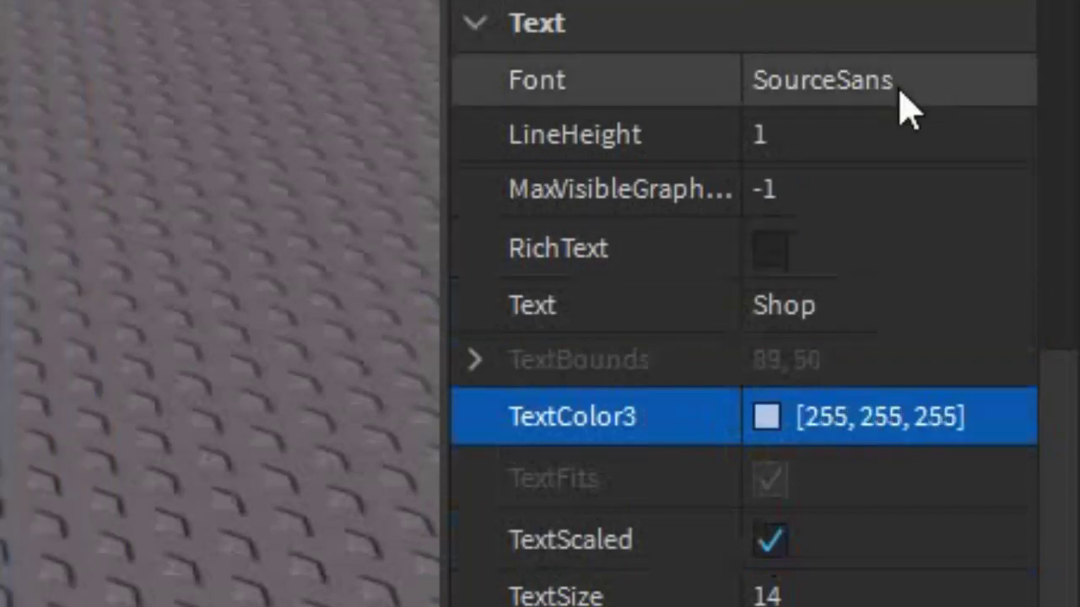